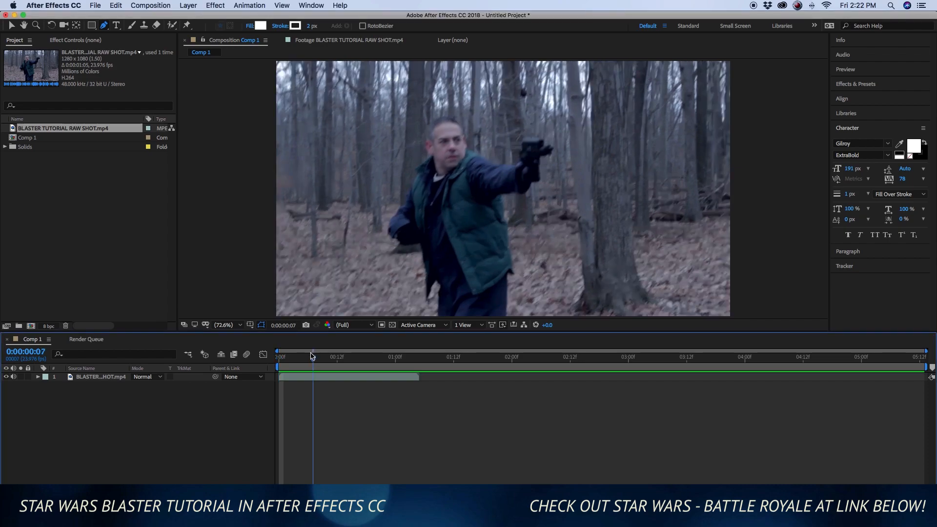
- Move to 0:00:00:10 and create a white solid layer of 1280 × 720 px over the blaster footage
{"action": "mouse_move", "coordinate": [313, 358]}
{"action": "left_mouse_down"}
{"action": "mouse_move", "coordinate": [305, 359]}
{"action": "mouse_move", "coordinate": [339, 357]}
{"action": "mouse_move", "coordinate": [308, 357]}
{"action": "mouse_move", "coordinate": [328, 354]}
{"action": "left_mouse_up"}
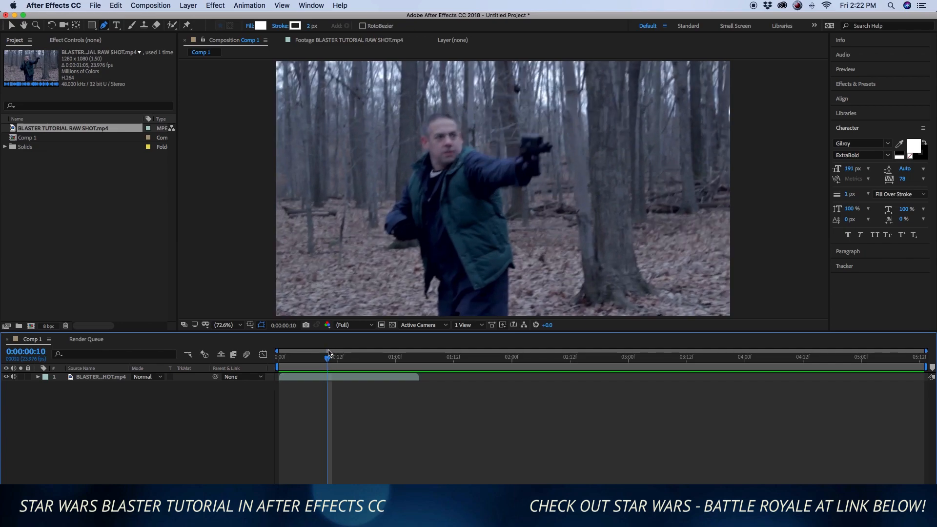
{"action": "left_click", "coordinate": [189, 6]}
{"action": "mouse_move", "coordinate": [208, 18]}
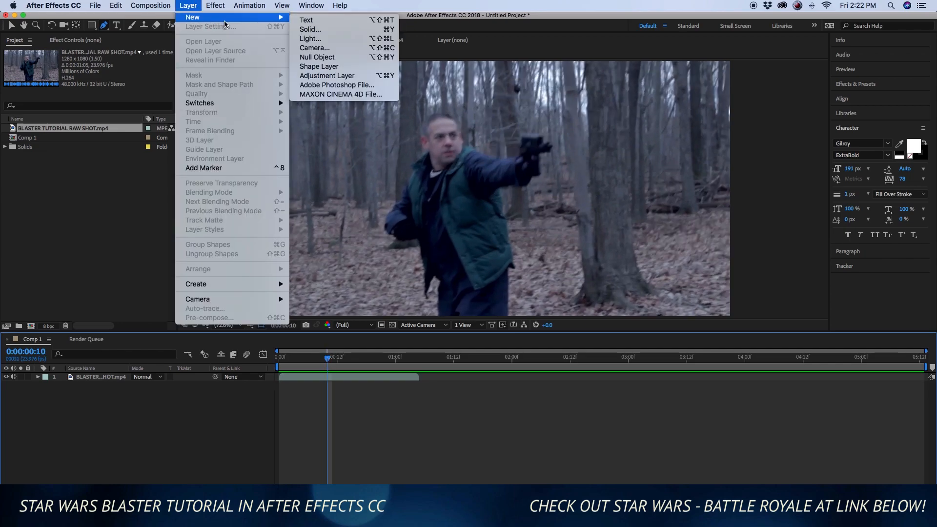
{"action": "left_click", "coordinate": [317, 30]}
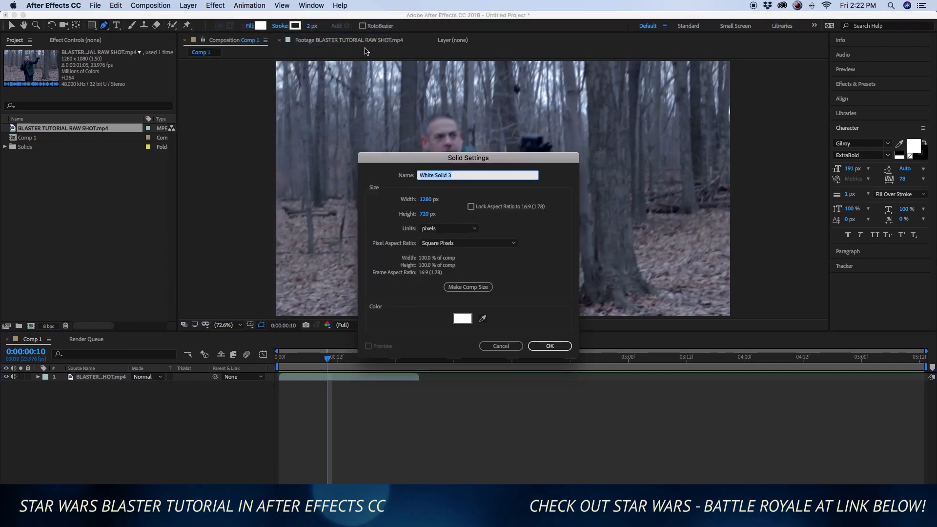
{"action": "left_click", "coordinate": [463, 320]}
{"action": "left_click_drag", "start_coordinate": [31, 172], "coordinate": [11, 162]}
{"action": "left_click", "coordinate": [240, 166]}
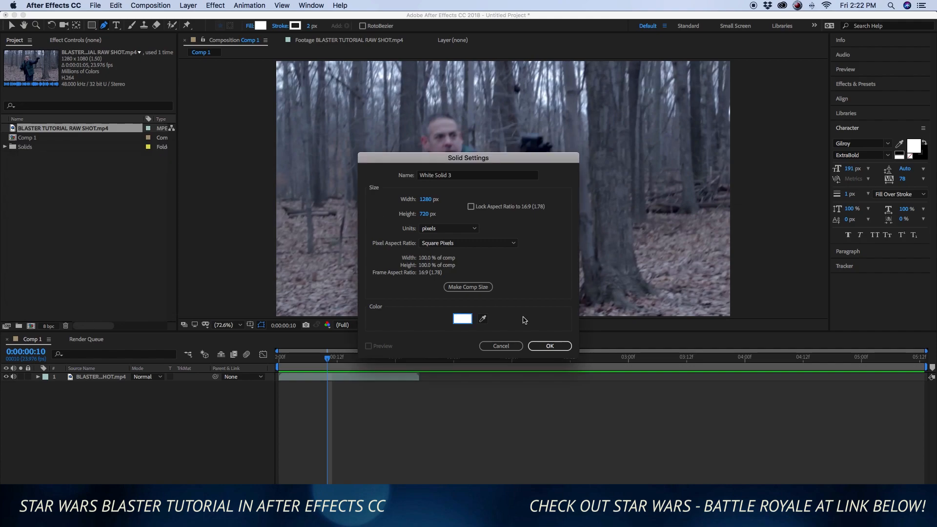
{"action": "left_click", "coordinate": [547, 346]}
- Lower the white solid's opacity to 63% so the footage shows through it
{"action": "left_click", "coordinate": [38, 376]}
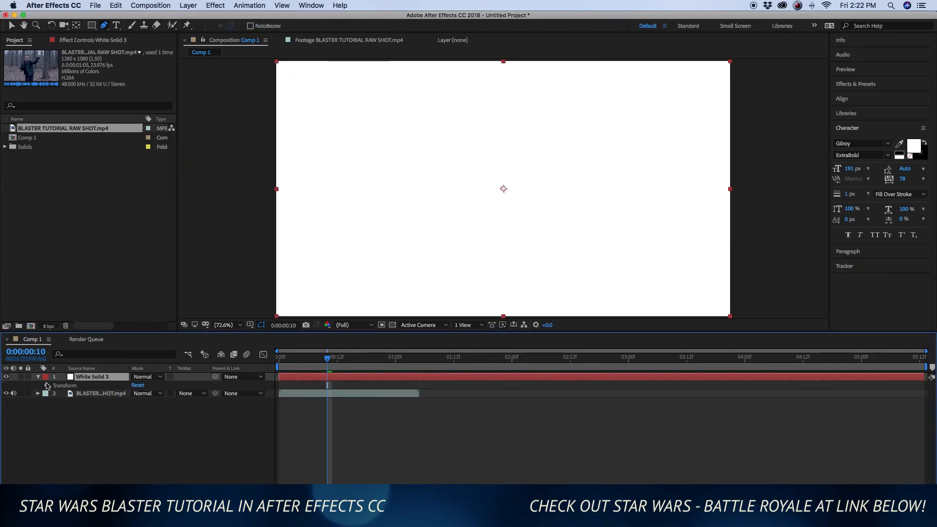
{"action": "left_click", "coordinate": [46, 386]}
{"action": "left_click_drag", "start_coordinate": [139, 427], "coordinate": [123, 430]}
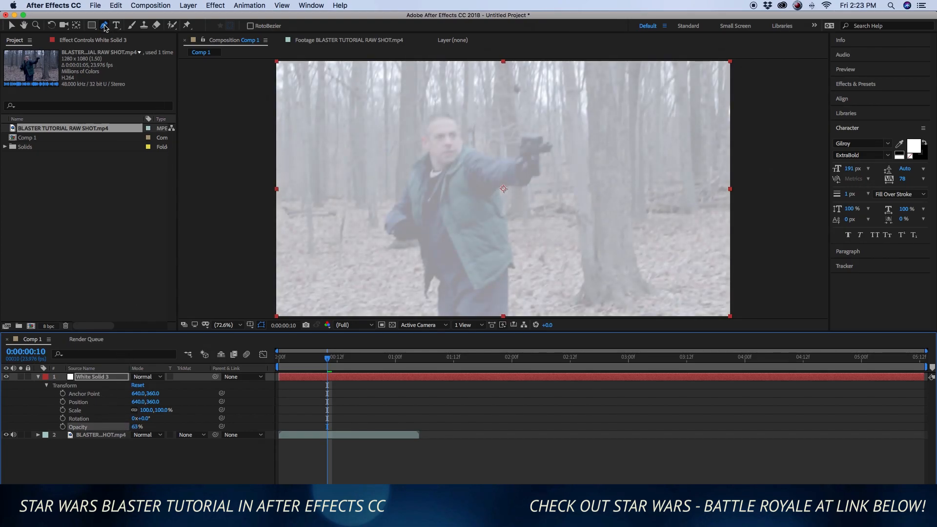
- Draw a small closed diamond-shaped mask with the Pen tool on the white solid at the gun's muzzle
{"action": "left_click", "coordinate": [12, 26]}
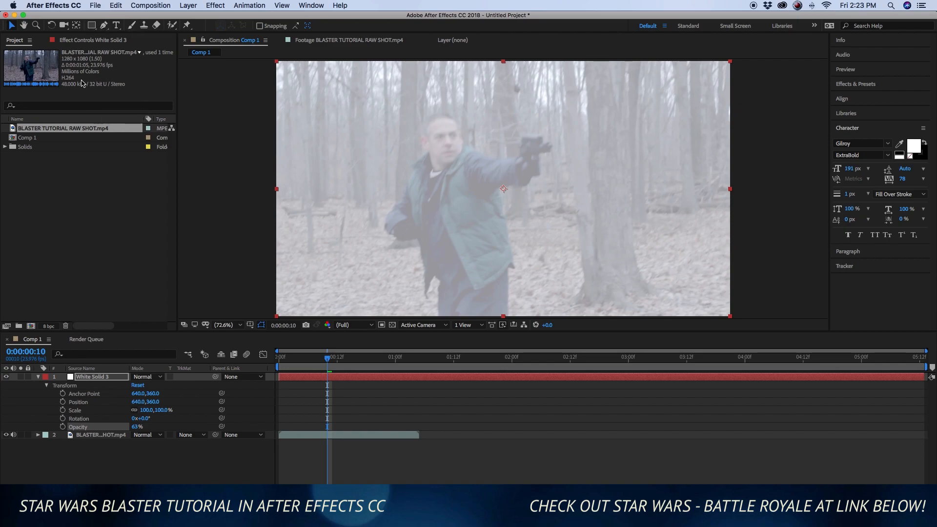
{"action": "left_click", "coordinate": [104, 26]}
{"action": "left_click", "coordinate": [551, 143]}
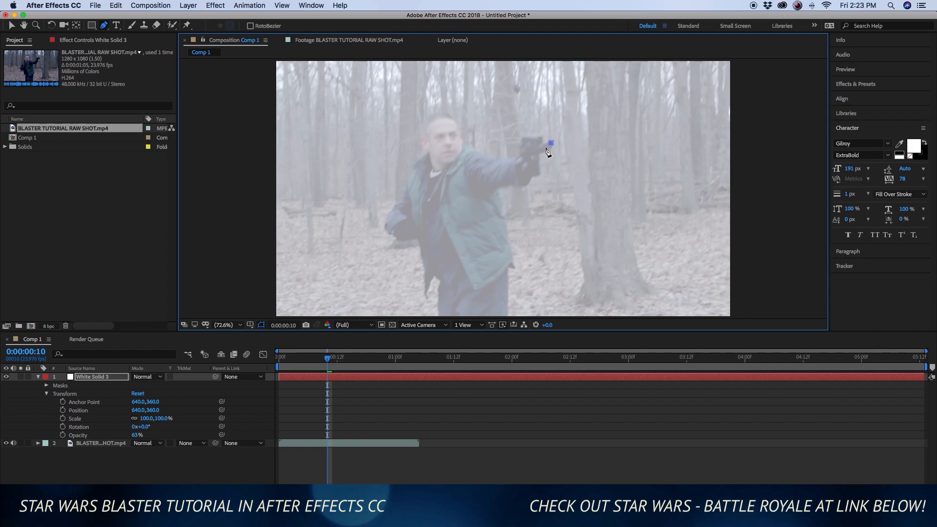
{"action": "left_click", "coordinate": [552, 150]}
{"action": "left_click", "coordinate": [560, 146]}
{"action": "left_click", "coordinate": [552, 144]}
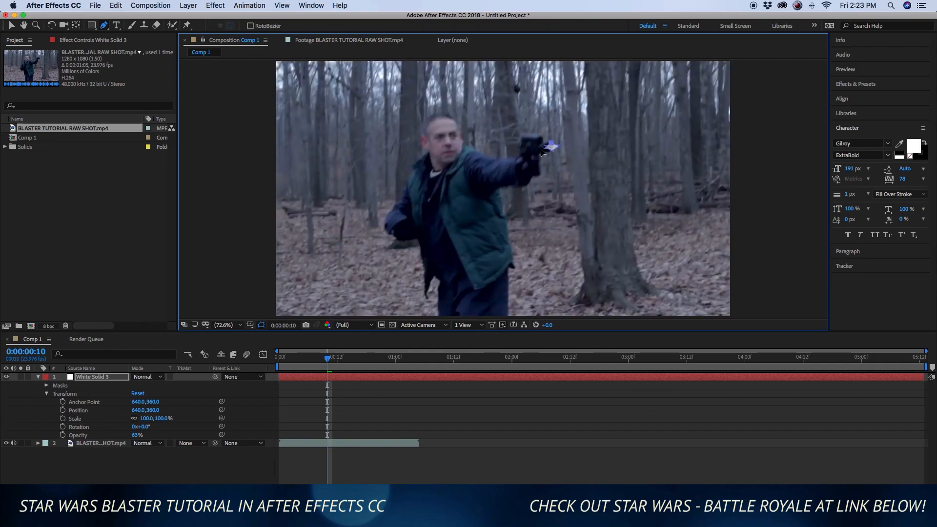
- Set the masked white solid's opacity to 100%
{"action": "left_click", "coordinate": [46, 394]}
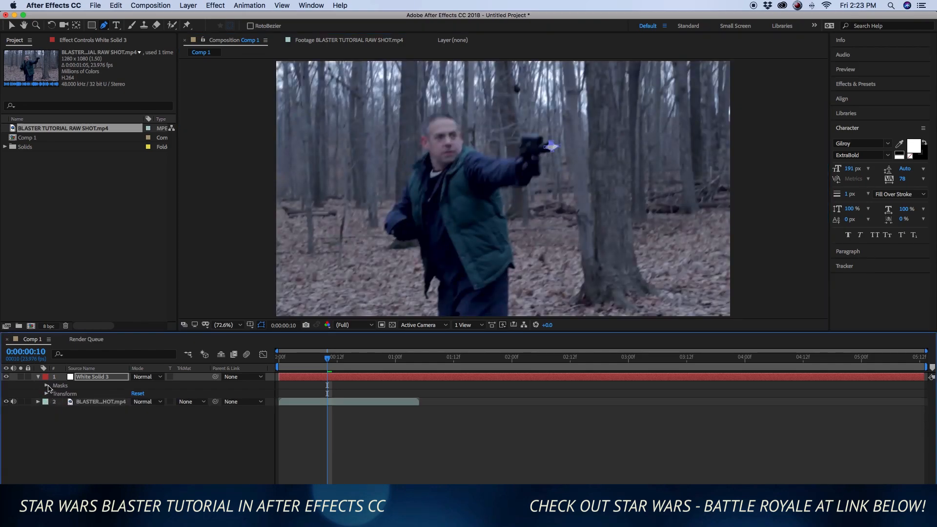
{"action": "left_click", "coordinate": [47, 386]}
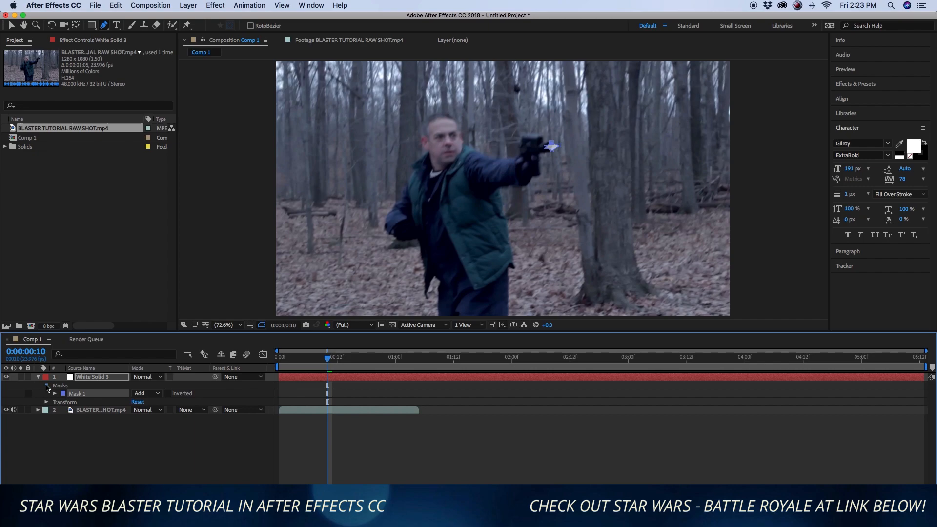
{"action": "left_click", "coordinate": [46, 386]}
{"action": "left_click", "coordinate": [47, 394]}
{"action": "left_click_drag", "start_coordinate": [138, 435], "coordinate": [198, 437]}
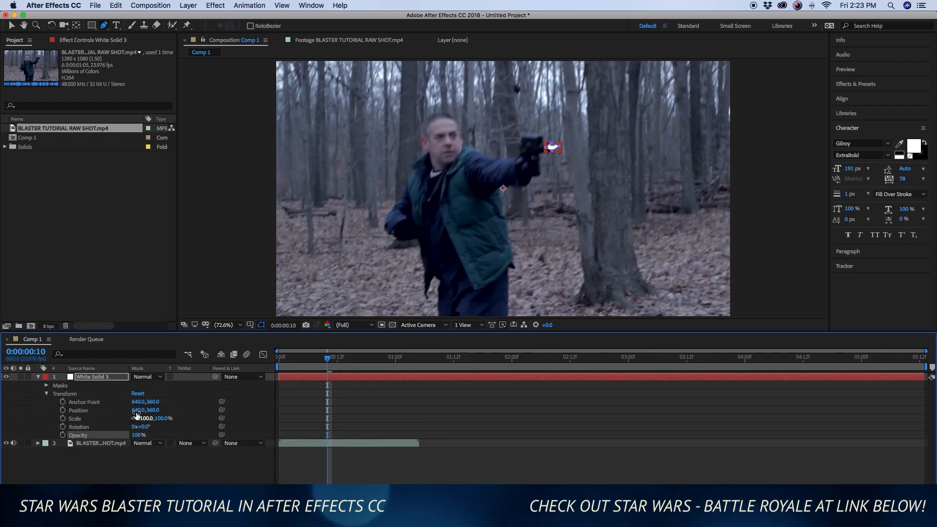
- Start keyframing the white solid's Mask Path at 0:00:00:10
{"action": "left_click", "coordinate": [46, 395]}
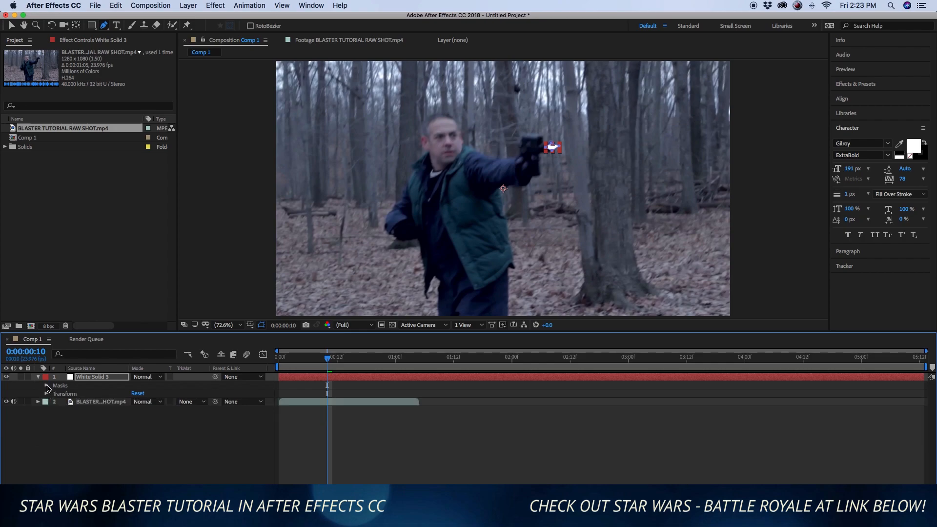
{"action": "left_click", "coordinate": [47, 387]}
{"action": "left_click", "coordinate": [55, 394]}
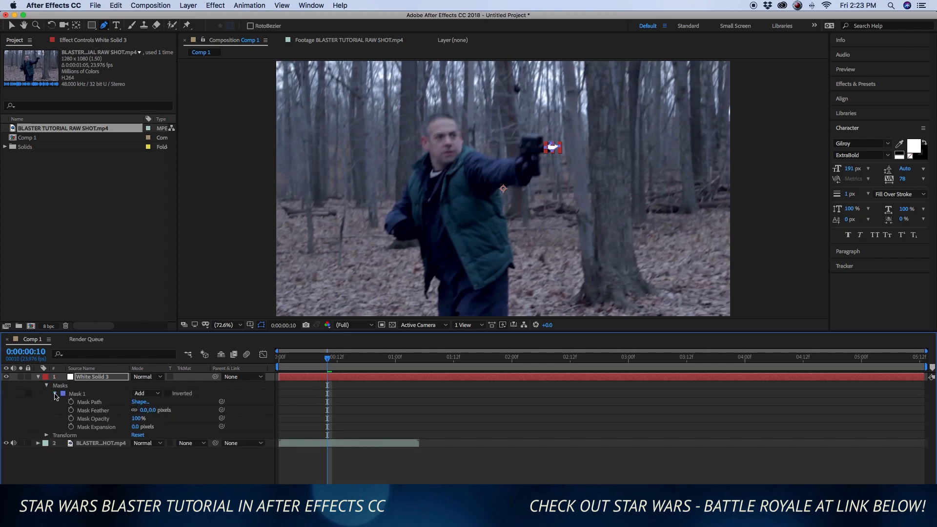
{"action": "left_click", "coordinate": [71, 402]}
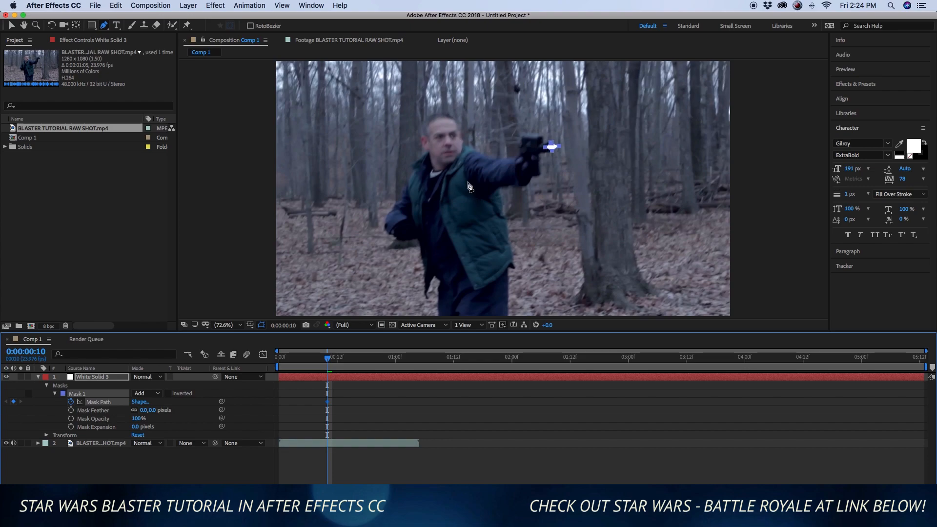
{"action": "left_click", "coordinate": [553, 151]}
{"action": "key", "text": "v"}
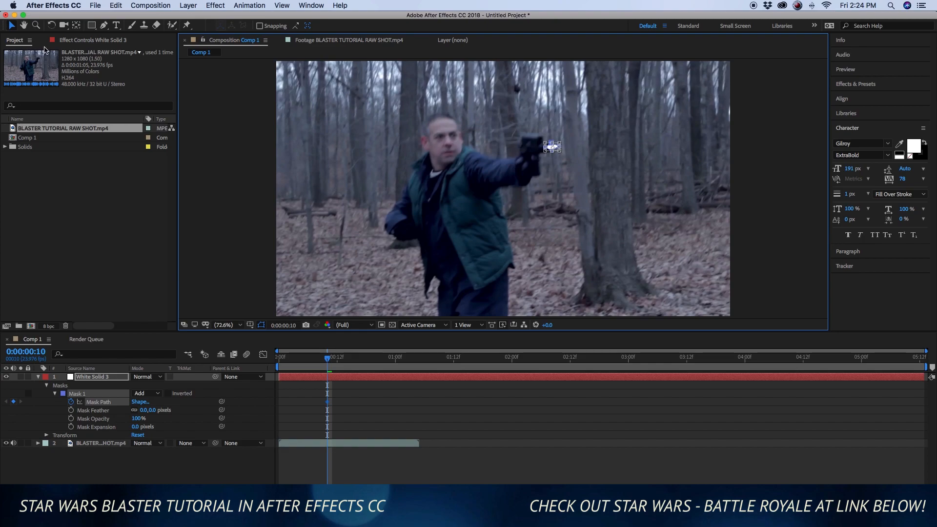
{"action": "left_click", "coordinate": [103, 25]}
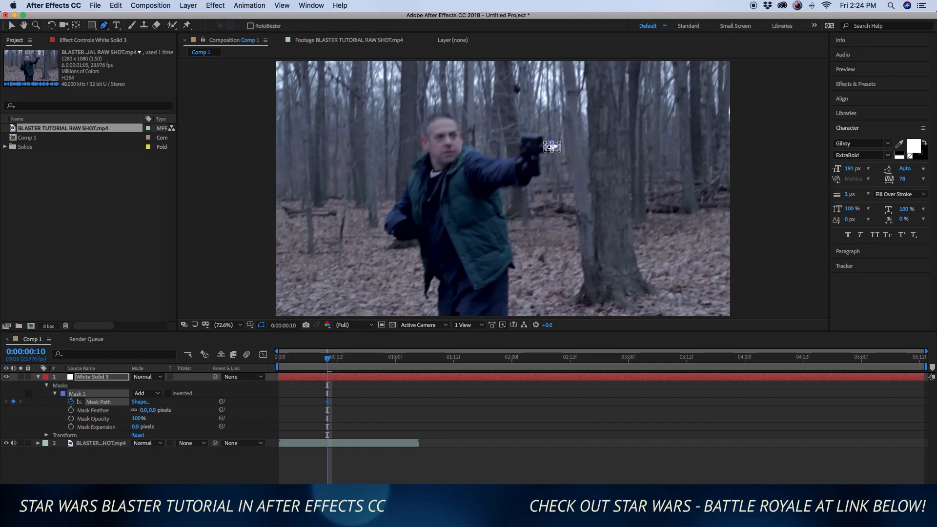
{"action": "left_click", "coordinate": [559, 148]}
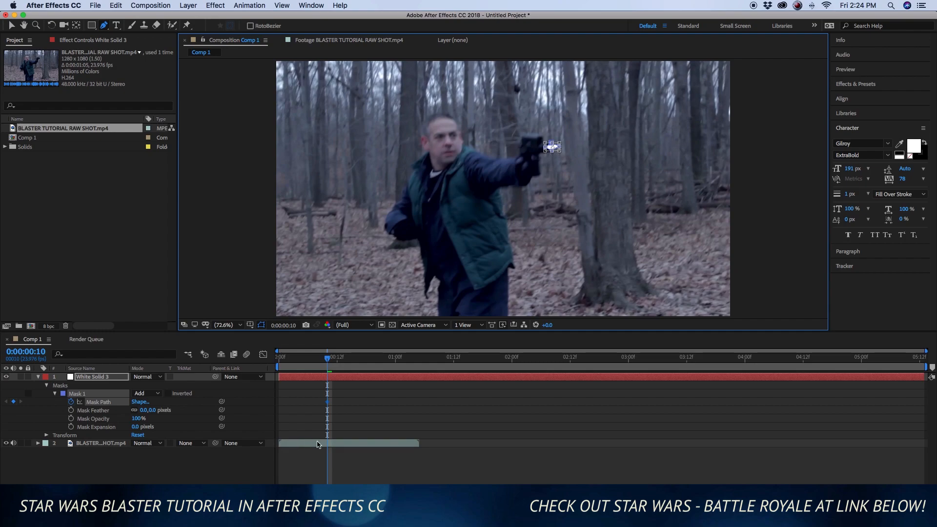
{"action": "left_click", "coordinate": [361, 418]}
{"action": "left_click", "coordinate": [562, 154]}
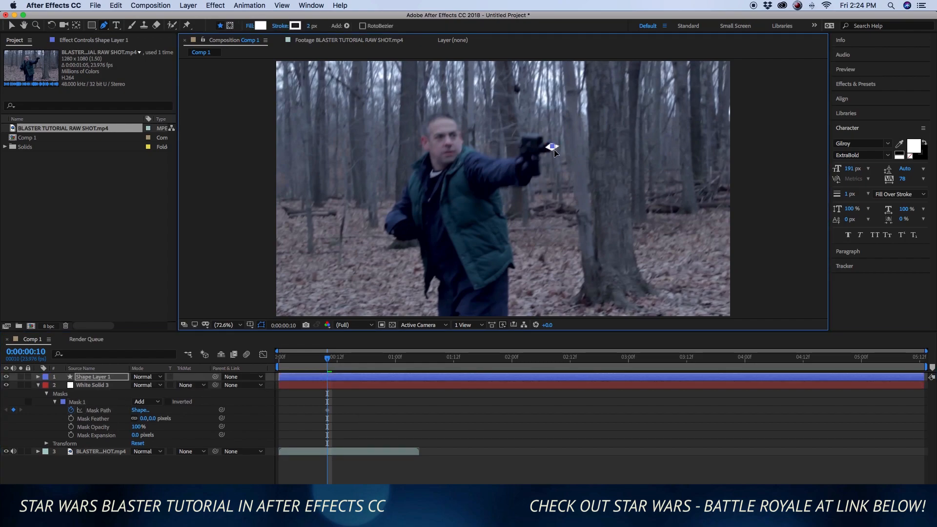
{"action": "left_click", "coordinate": [336, 378]}
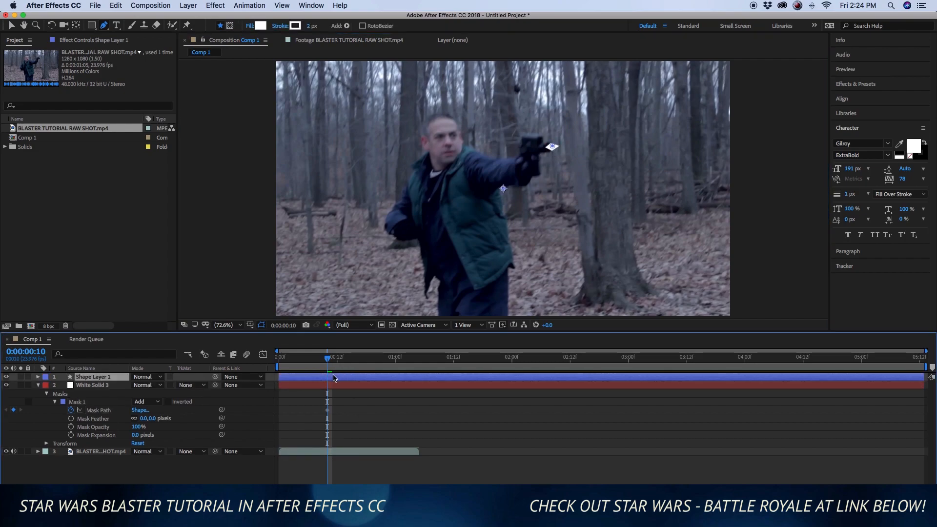
{"action": "key", "text": "Delete"}
- Fine-tune the white solid's mask points at the gun's muzzle and advance to 0:00:00:11
{"action": "left_click", "coordinate": [322, 377]}
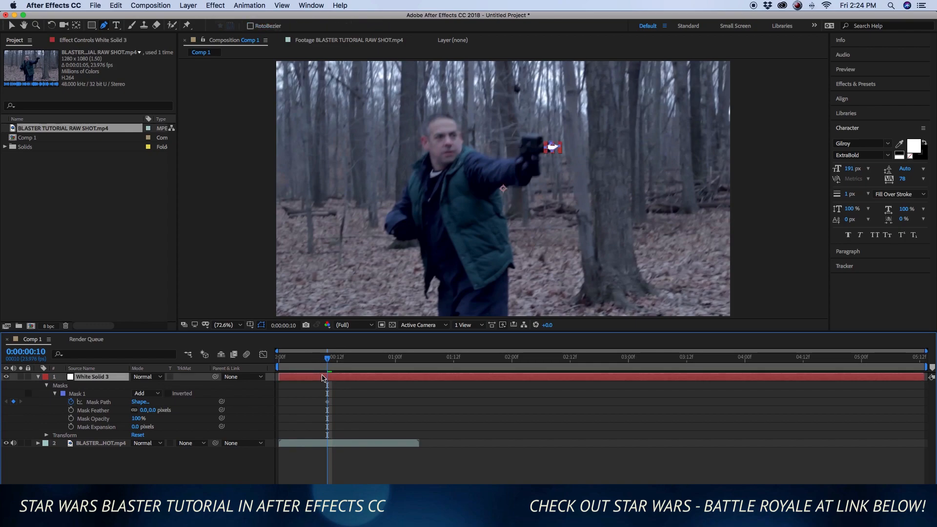
{"action": "left_click", "coordinate": [554, 146]}
{"action": "mouse_move", "coordinate": [555, 147]}
{"action": "left_mouse_down"}
{"action": "mouse_move", "coordinate": [617, 135]}
{"action": "mouse_move", "coordinate": [550, 143]}
{"action": "left_mouse_up"}
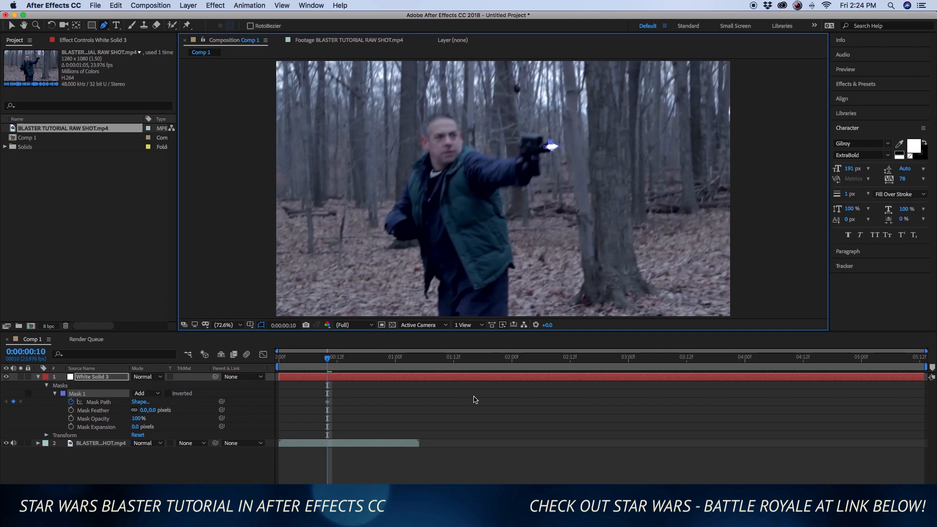
{"action": "left_click", "coordinate": [340, 369]}
{"action": "left_click", "coordinate": [334, 359]}
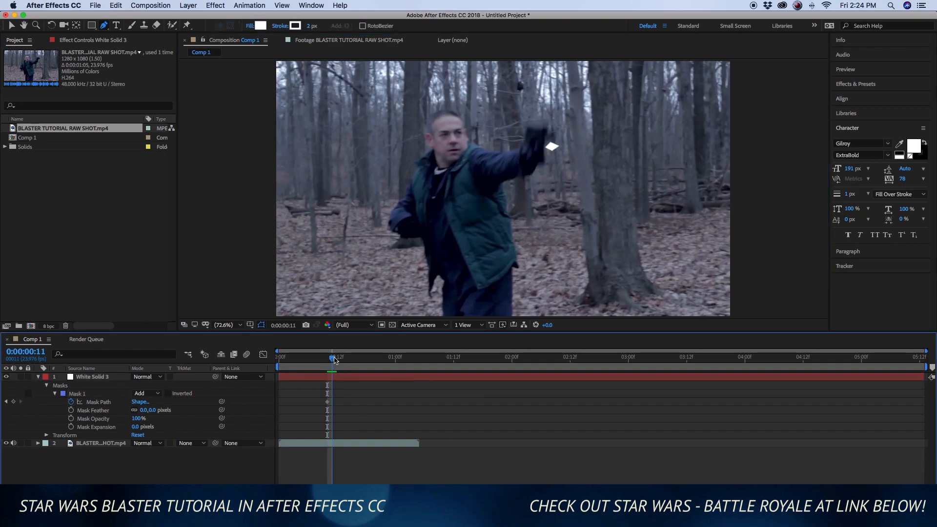
{"action": "left_click", "coordinate": [552, 147]}
{"action": "left_click", "coordinate": [363, 422]}
{"action": "left_click", "coordinate": [351, 378]}
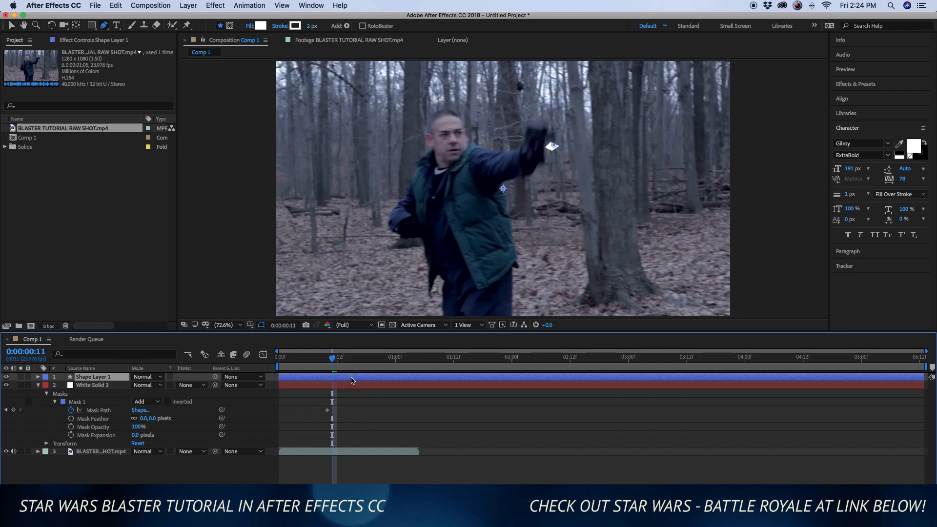
{"action": "key", "text": "Delete"}
- Reshape the white solid's mask at 0:00:00:11 into a beam widening from the muzzle to just past the large tree
{"action": "left_click", "coordinate": [349, 380]}
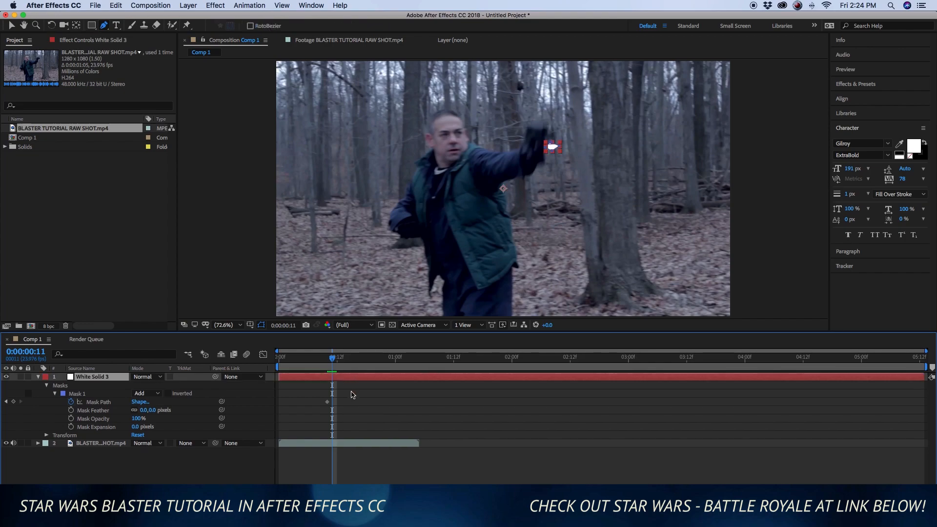
{"action": "left_click_drag", "start_coordinate": [553, 146], "coordinate": [602, 128]}
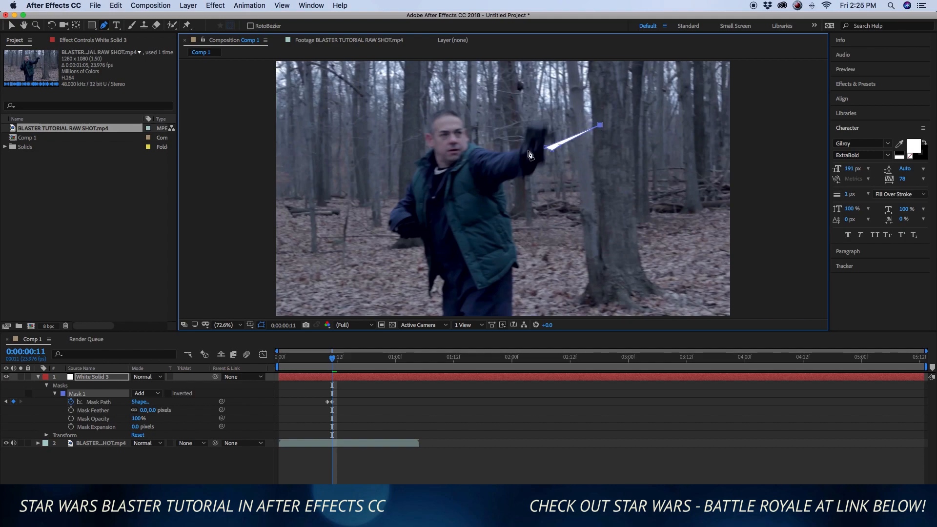
{"action": "left_click_drag", "start_coordinate": [546, 146], "coordinate": [651, 154]}
{"action": "left_click_drag", "start_coordinate": [552, 150], "coordinate": [682, 124]}
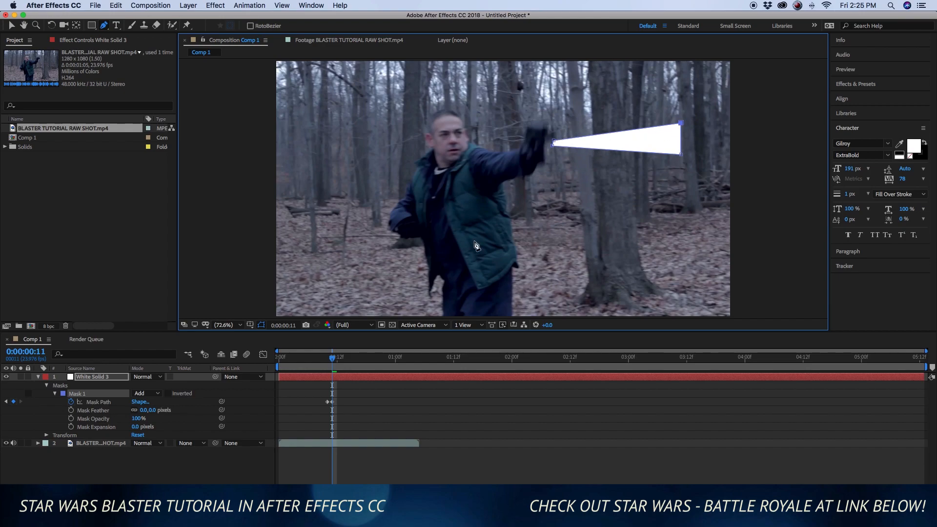
- At 0:00:00:12, extend the mask's wide end beyond the picture's edge and pull its narrow end past the large tree
{"action": "left_click_drag", "start_coordinate": [333, 359], "coordinate": [336, 360]}
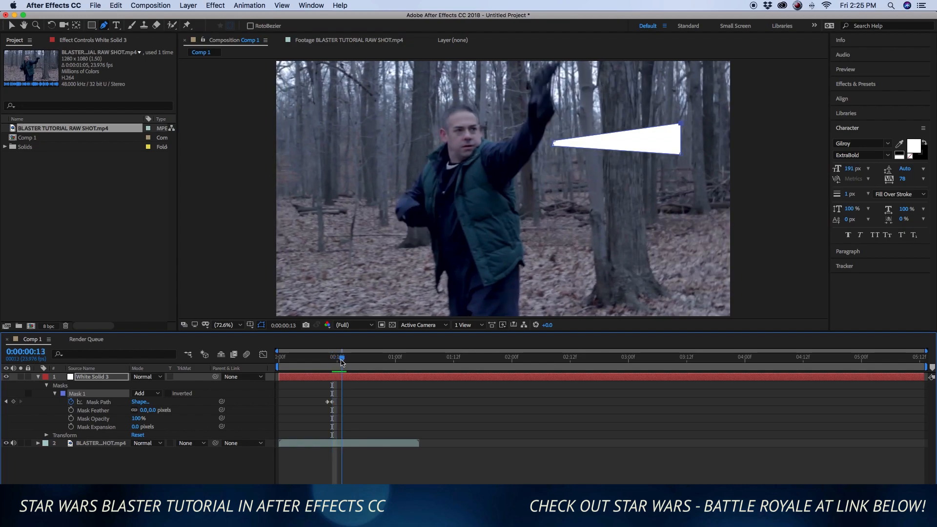
{"action": "left_click", "coordinate": [681, 156]}
{"action": "left_click_drag", "start_coordinate": [682, 157], "coordinate": [771, 154]}
{"action": "left_click_drag", "start_coordinate": [682, 126], "coordinate": [776, 120]}
{"action": "left_click", "coordinate": [669, 149]}
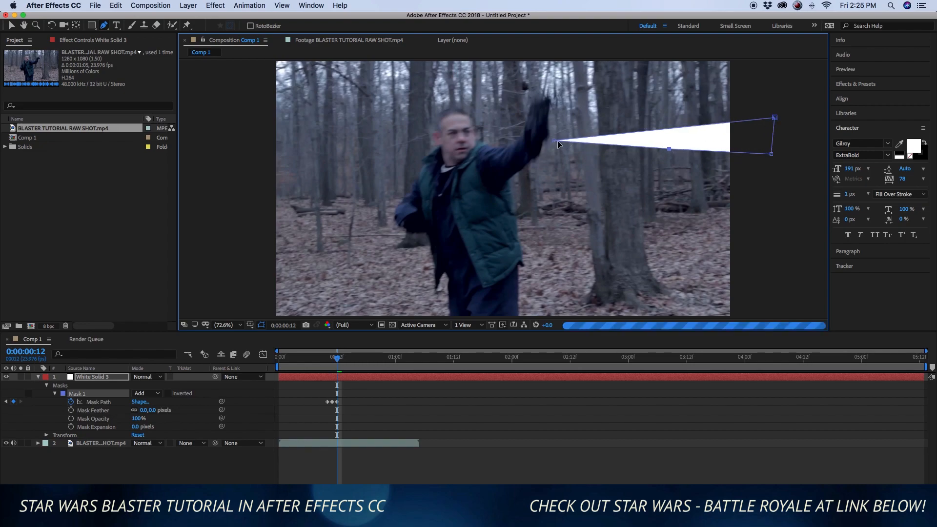
{"action": "left_click_drag", "start_coordinate": [553, 141], "coordinate": [689, 142]}
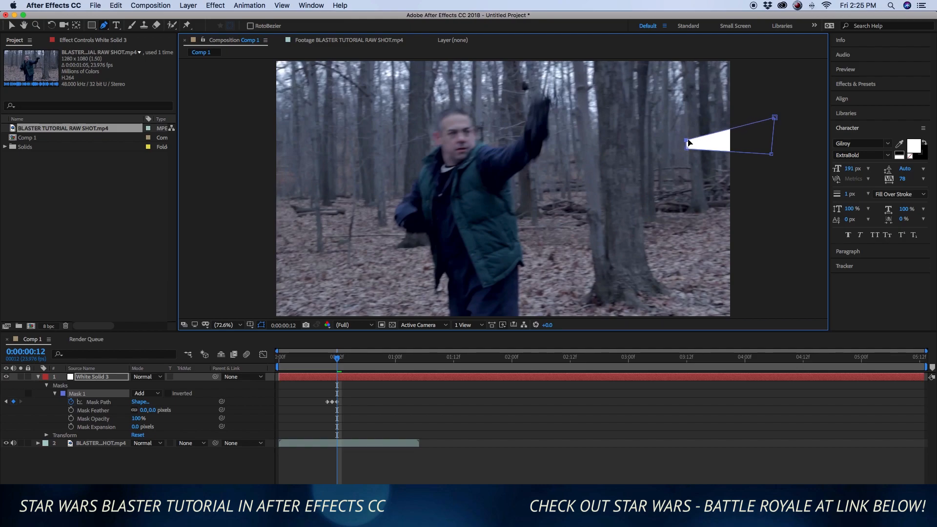
- At 0:00:00:14, move all the mask's points beyond the picture's edge so the blaster bolt leaves the shot
{"action": "left_click_drag", "start_coordinate": [341, 362], "coordinate": [347, 362]}
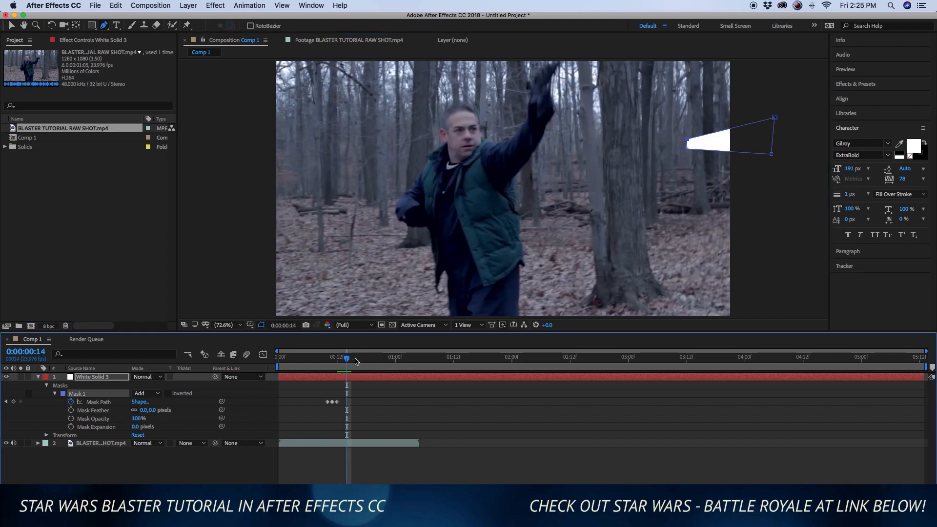
{"action": "left_click_drag", "start_coordinate": [688, 150], "coordinate": [752, 150]}
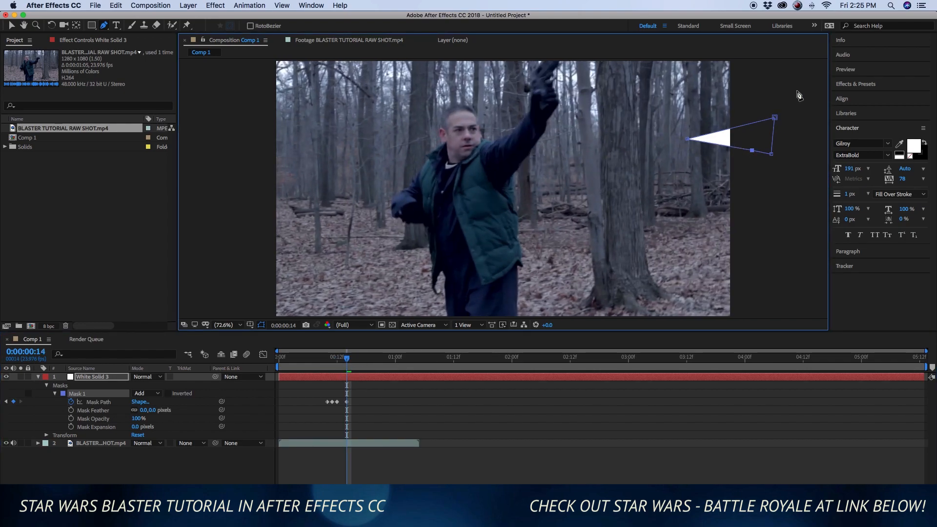
{"action": "left_click_drag", "start_coordinate": [775, 118], "coordinate": [808, 113]}
{"action": "left_click_drag", "start_coordinate": [688, 142], "coordinate": [813, 157]}
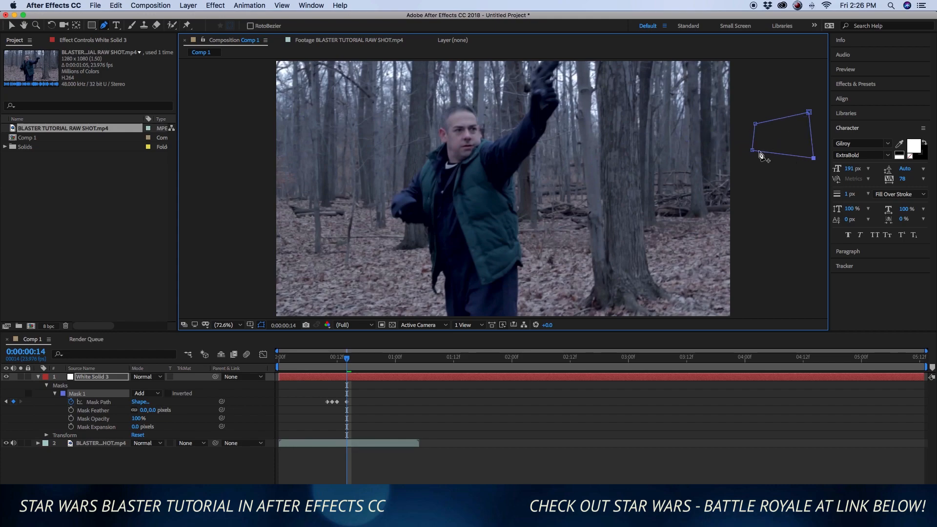
{"action": "left_click_drag", "start_coordinate": [753, 150], "coordinate": [779, 125]}
- Play back the bolt animation from 0:00:00:09, and return to the first mask keyframe at 0:00:00:10
{"action": "left_click_drag", "start_coordinate": [345, 361], "coordinate": [322, 361]}
{"action": "left_click", "coordinate": [387, 468]}
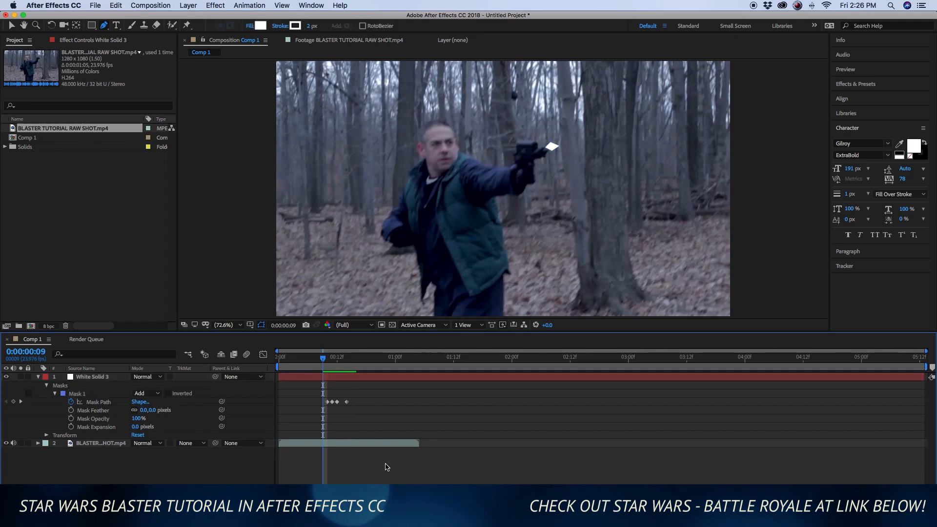
{"action": "key", "text": "space"}
{"action": "left_click", "coordinate": [328, 360]}
{"action": "left_click_drag", "start_coordinate": [329, 362], "coordinate": [327, 361]}
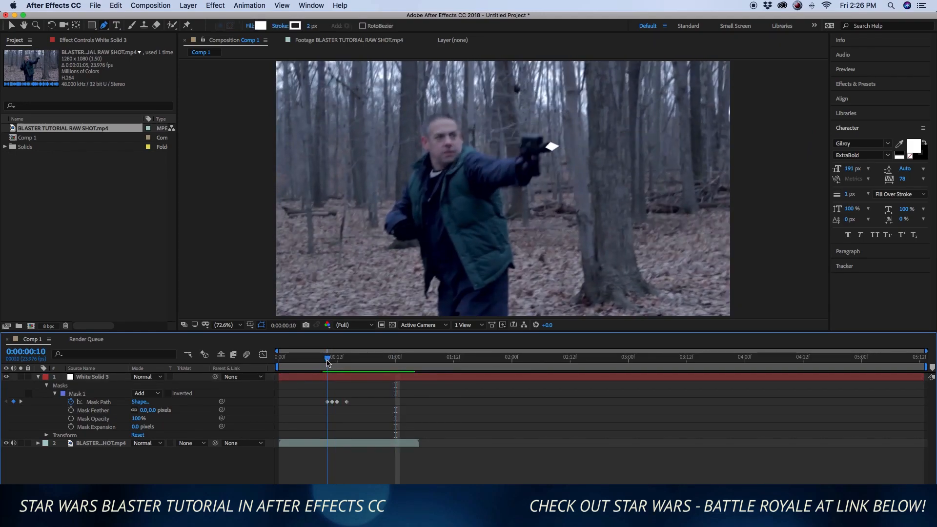
- Preview the bolt animation and trim the start of the white solid layer to 0:00:00:10
{"action": "key", "text": "space"}
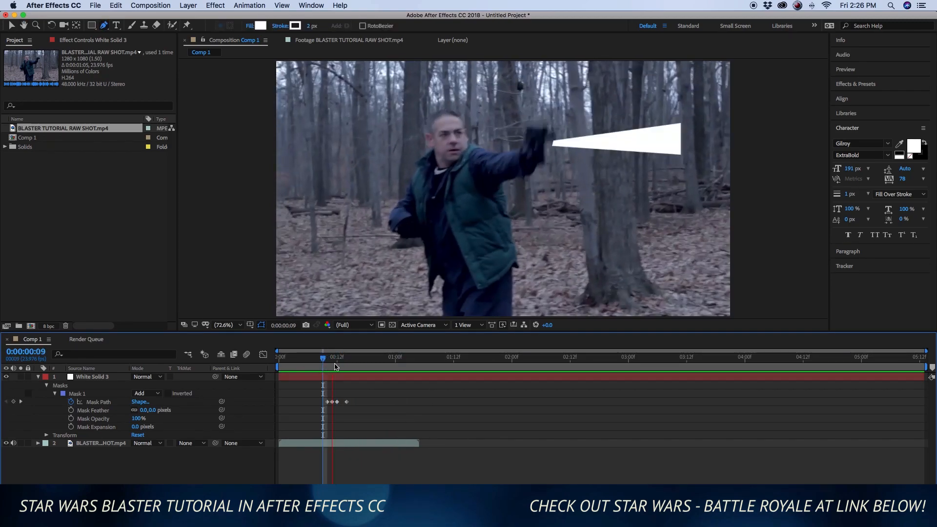
{"action": "key", "text": "space"}
{"action": "mouse_move", "coordinate": [336, 363]}
{"action": "left_mouse_down"}
{"action": "mouse_move", "coordinate": [328, 359]}
{"action": "mouse_move", "coordinate": [351, 362]}
{"action": "mouse_move", "coordinate": [327, 361]}
{"action": "left_mouse_up"}
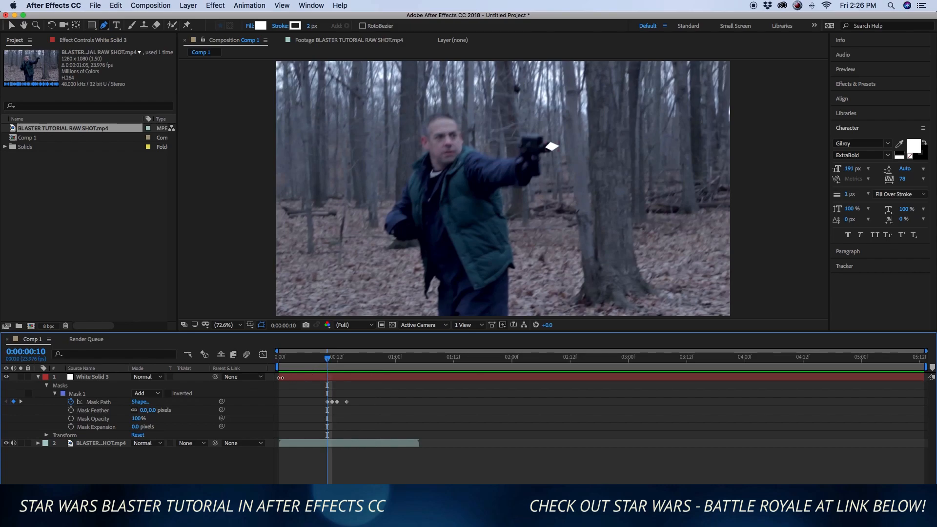
{"action": "left_click_drag", "start_coordinate": [289, 377], "coordinate": [324, 377]}
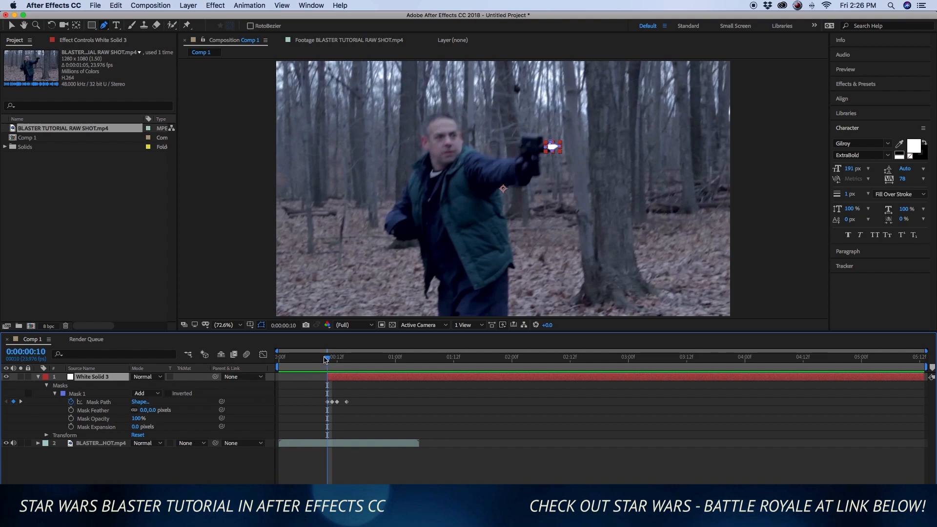
- Play back the shot from the beginning with the trimmed white solid, and return to 0:00:00:10
{"action": "key", "text": "space"}
{"action": "key", "text": "space"}
{"action": "left_click", "coordinate": [374, 466]}
{"action": "left_click_drag", "start_coordinate": [329, 360], "coordinate": [286, 382]}
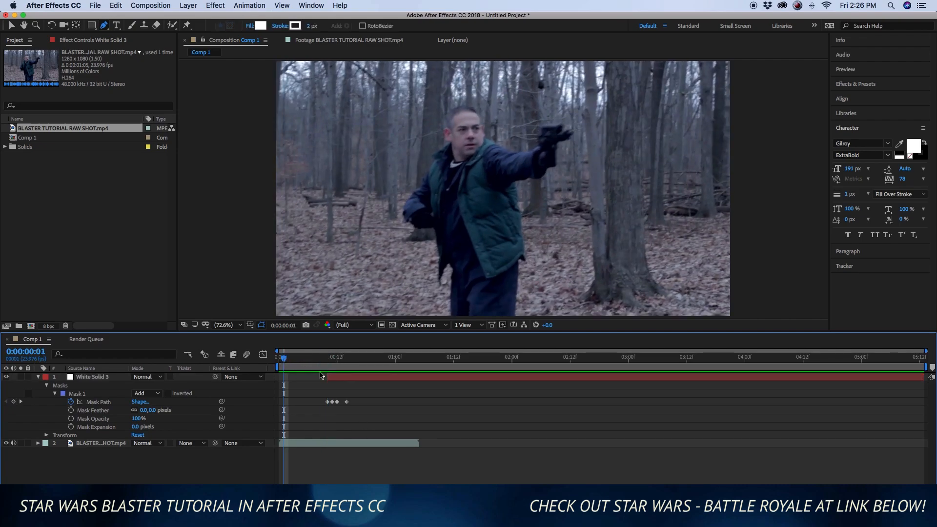
{"action": "key", "text": "Home"}
{"action": "key", "text": "space"}
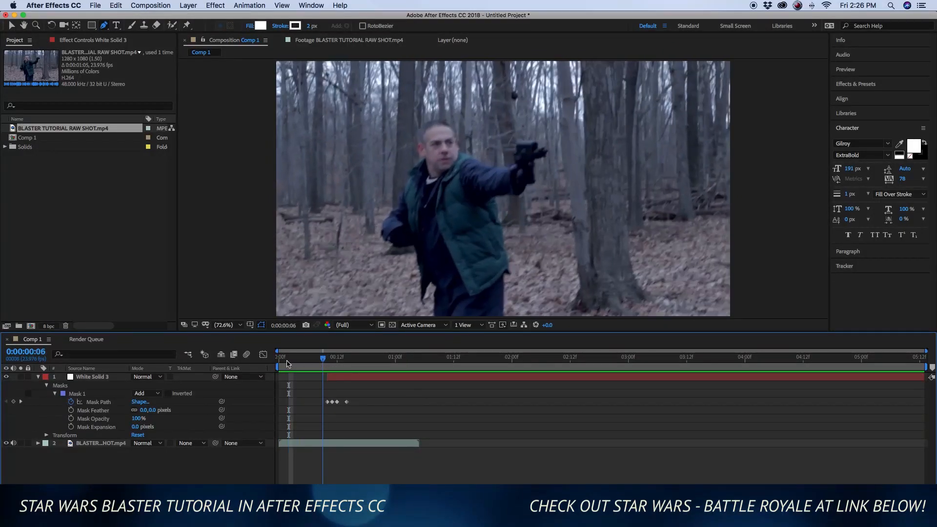
{"action": "key", "text": "space"}
{"action": "mouse_move", "coordinate": [331, 366]}
{"action": "left_mouse_down"}
{"action": "mouse_move", "coordinate": [349, 363]}
{"action": "mouse_move", "coordinate": [323, 362]}
{"action": "mouse_move", "coordinate": [332, 362]}
{"action": "left_mouse_up"}
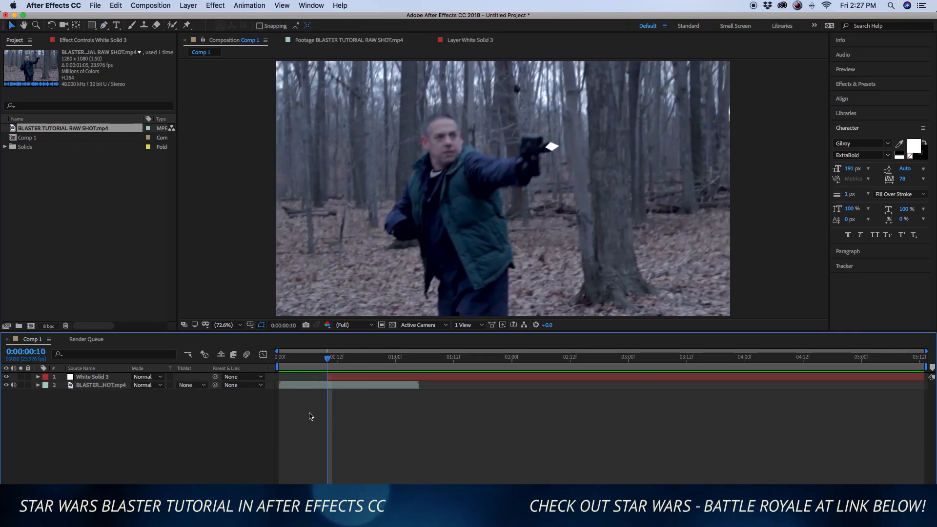
- Create a comp-sized black (000000) solid and place it directly beneath the white solid layer
{"action": "left_click", "coordinate": [183, 3]}
{"action": "mouse_move", "coordinate": [200, 15]}
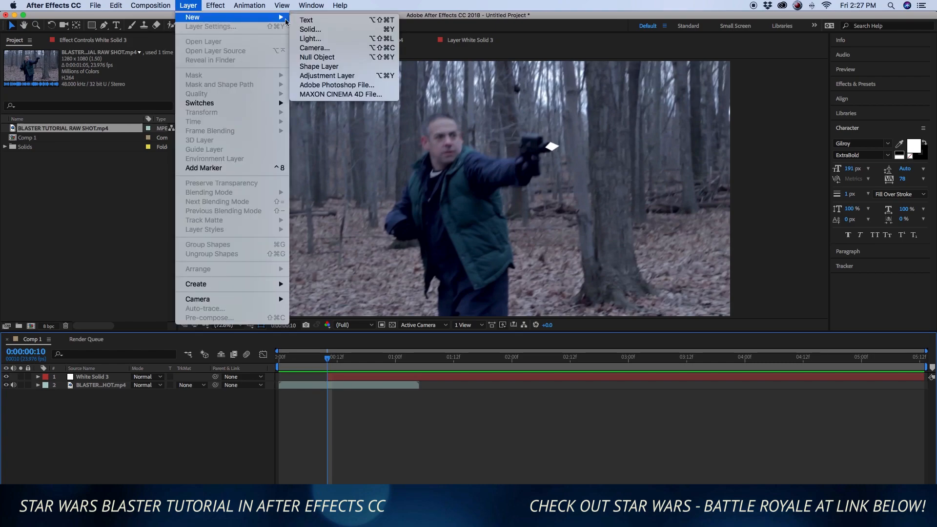
{"action": "left_click", "coordinate": [308, 30]}
{"action": "left_click", "coordinate": [463, 318]}
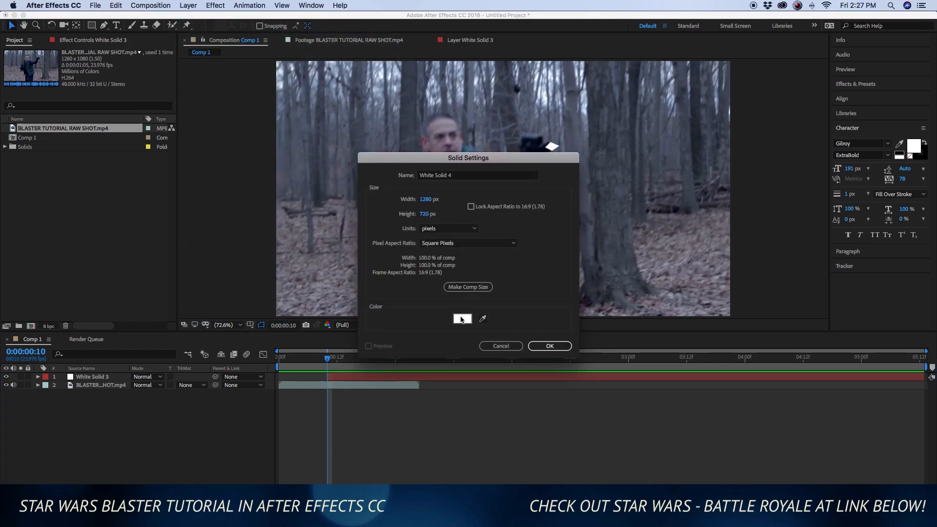
{"action": "type", "text": "000000"}
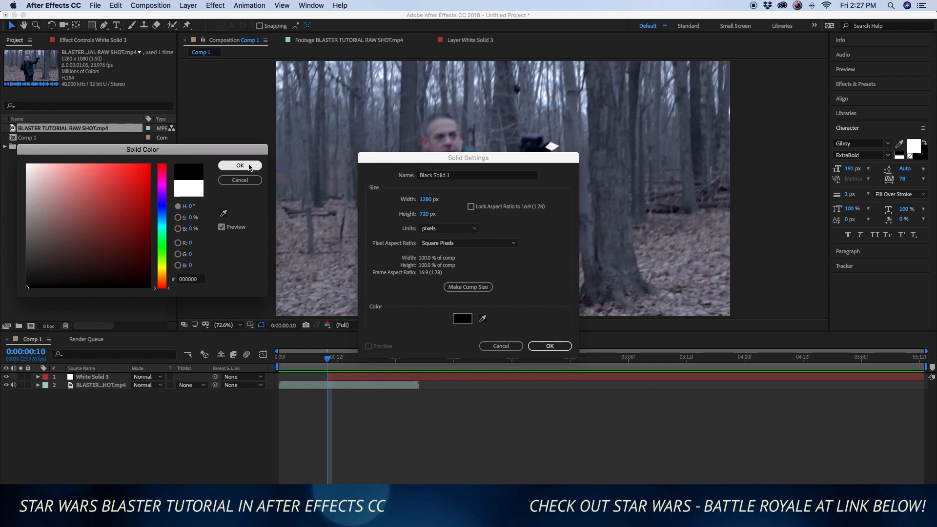
{"action": "left_click", "coordinate": [249, 166]}
{"action": "left_click", "coordinate": [547, 346]}
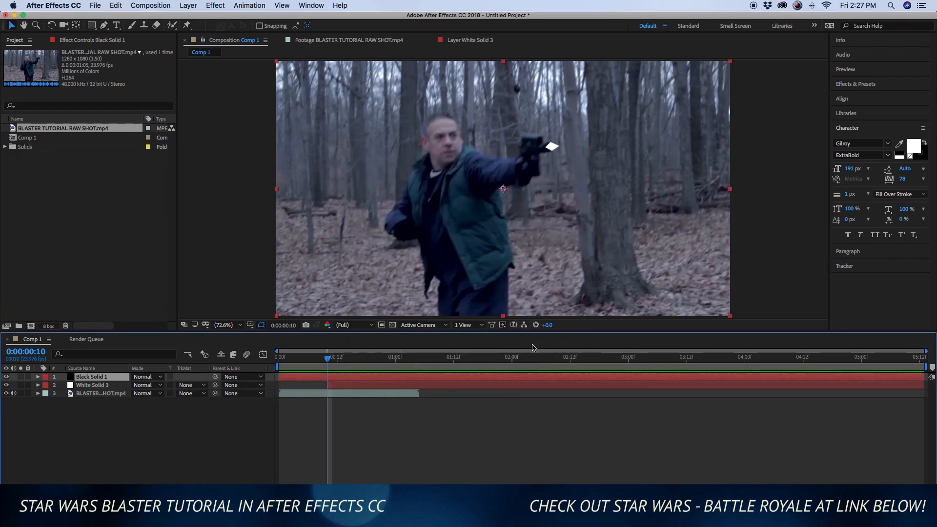
{"action": "left_click_drag", "start_coordinate": [72, 380], "coordinate": [74, 391]}
{"action": "mouse_move", "coordinate": [327, 360]}
{"action": "left_mouse_down"}
{"action": "mouse_move", "coordinate": [360, 359]}
{"action": "mouse_move", "coordinate": [323, 360]}
{"action": "mouse_move", "coordinate": [356, 354]}
{"action": "mouse_move", "coordinate": [332, 354]}
{"action": "left_mouse_up"}
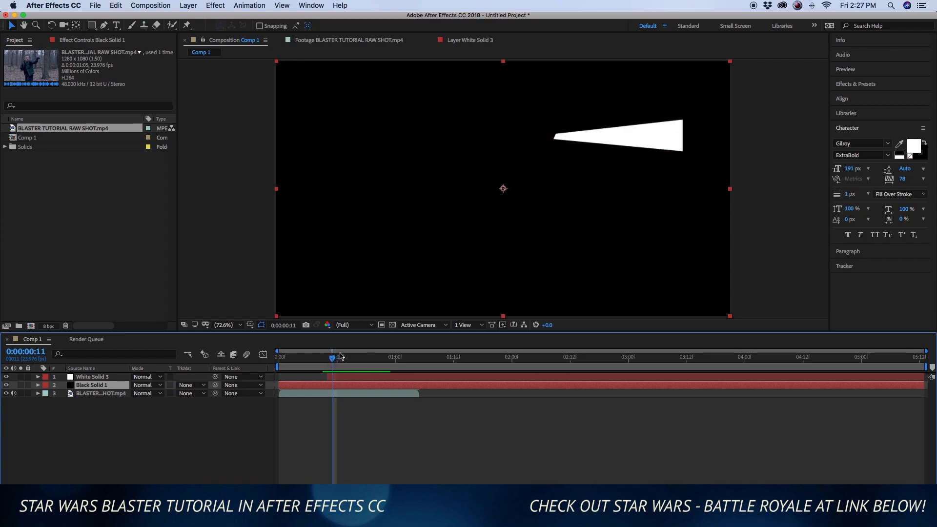
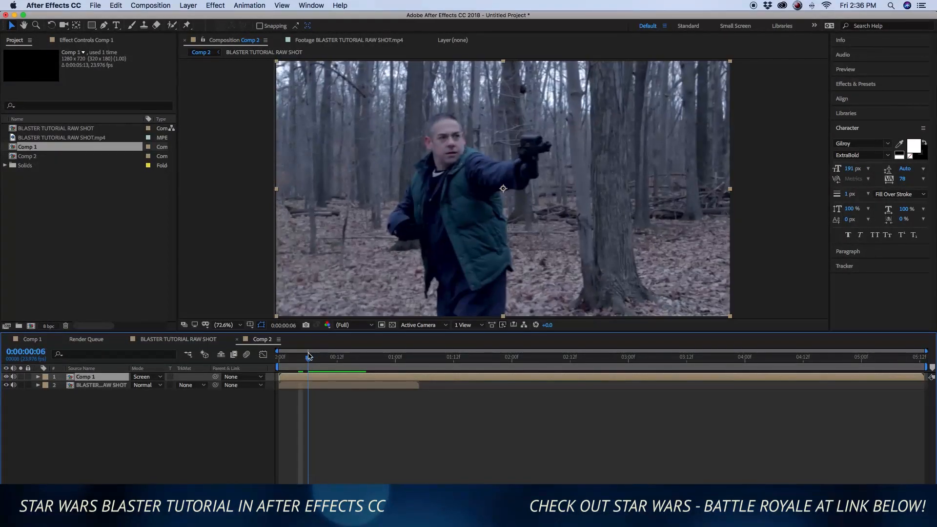
- Play back Comp 2 with the bolt composition screened over the footage
{"action": "left_click", "coordinate": [348, 440]}
{"action": "key", "text": "space"}
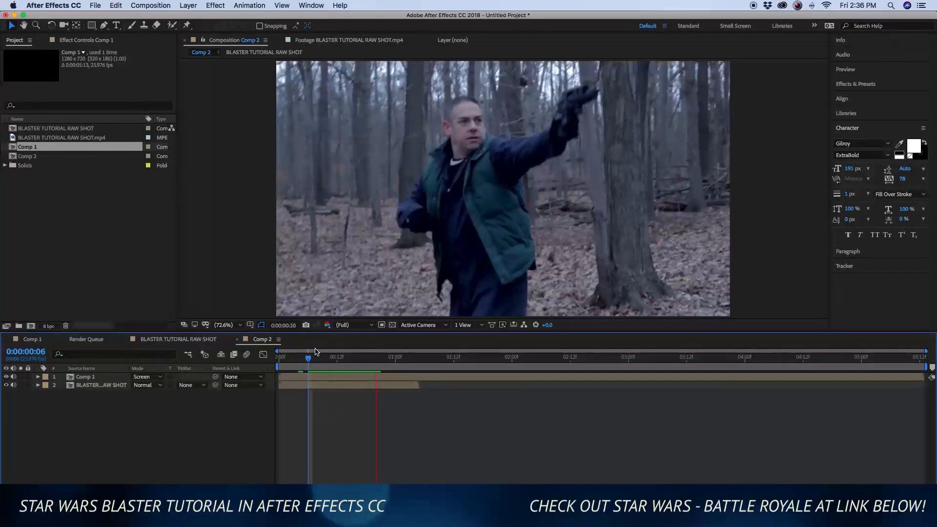
{"action": "key", "text": "space"}
- Apply the Color Balance effect to the Comp 1 layer
{"action": "left_click", "coordinate": [315, 377]}
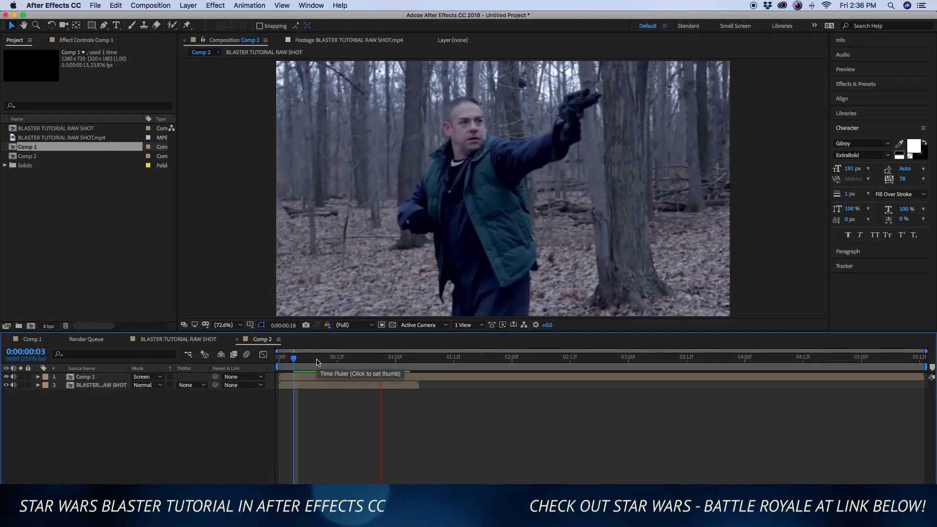
{"action": "left_click", "coordinate": [215, 6]}
{"action": "mouse_move", "coordinate": [239, 98]}
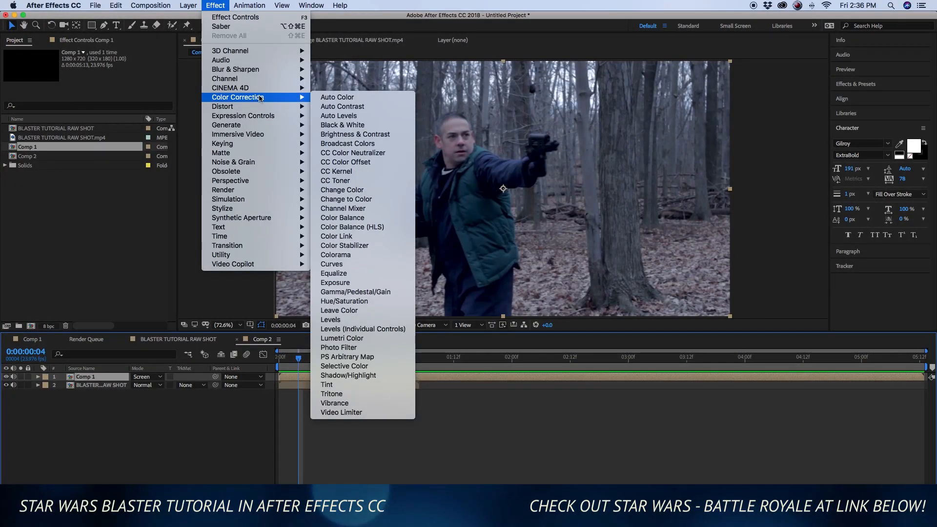
{"action": "left_click", "coordinate": [340, 223]}
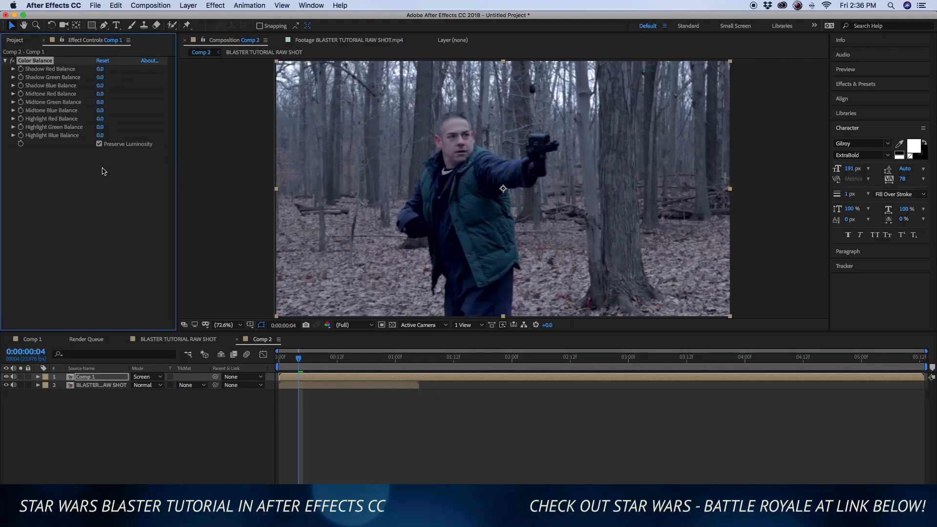
- Tint the bolt's glow red at 0:00:00:11 with Shadow Red Balance 44, Midtone Red Balance 100 and Highlight Red Balance 29
{"action": "left_click", "coordinate": [327, 361]}
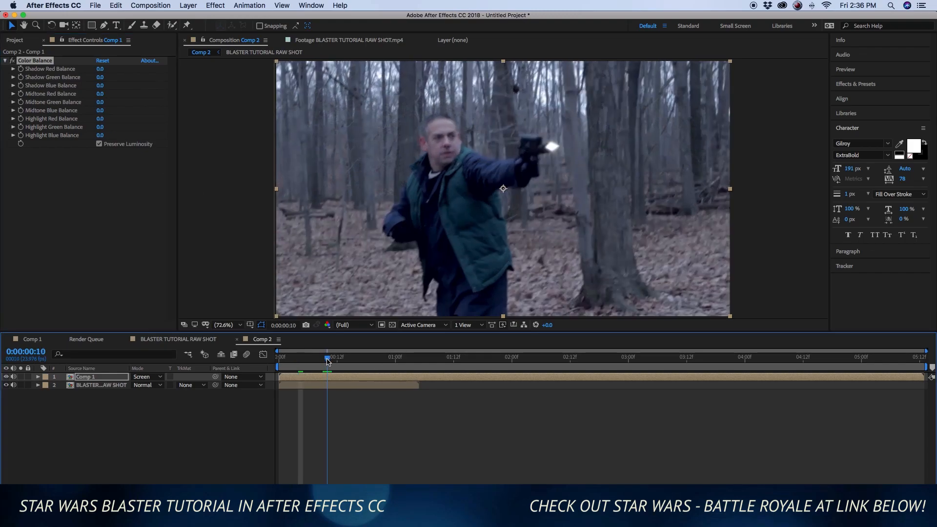
{"action": "left_click_drag", "start_coordinate": [328, 362], "coordinate": [332, 361]}
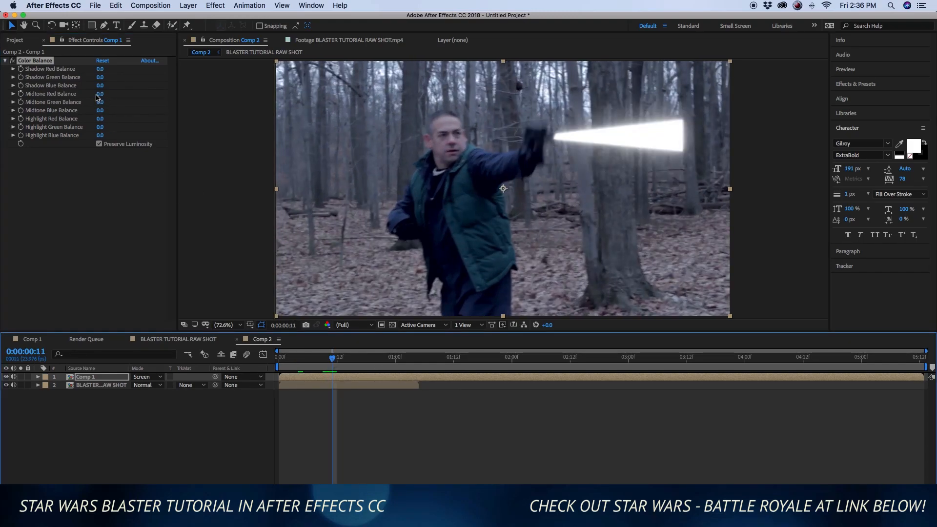
{"action": "left_click_drag", "start_coordinate": [100, 94], "coordinate": [105, 95]}
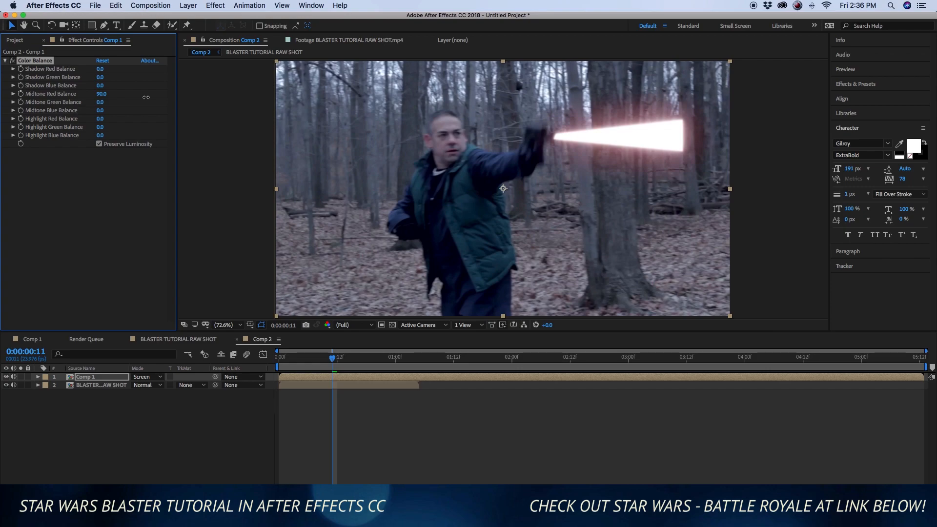
{"action": "left_click_drag", "start_coordinate": [100, 77], "coordinate": [128, 84]}
{"action": "left_click_drag", "start_coordinate": [100, 69], "coordinate": [127, 71]}
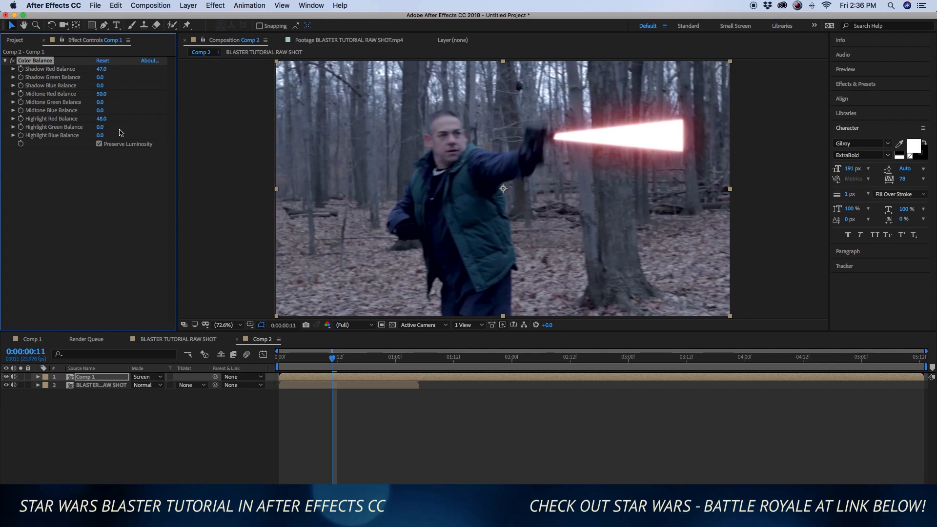
{"action": "left_click_drag", "start_coordinate": [101, 118], "coordinate": [107, 119]}
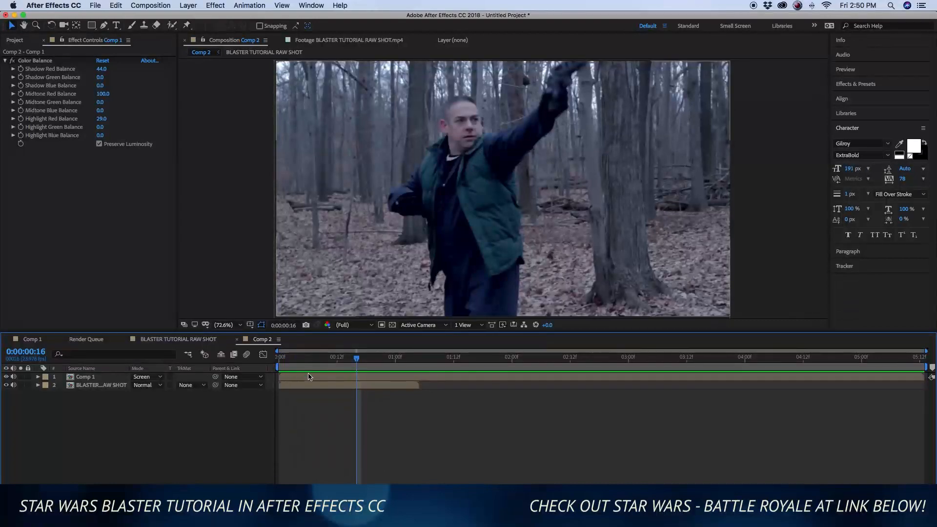
- Go to 0:00:00:11, where the beam leaves the muzzle, and add a new white solid on top of Comp 2
{"action": "left_click", "coordinate": [309, 358]}
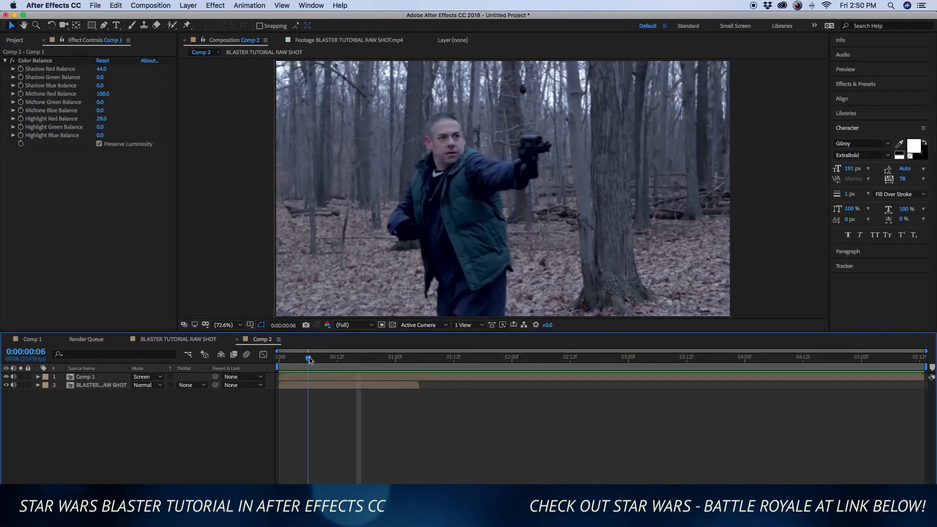
{"action": "left_click_drag", "start_coordinate": [309, 360], "coordinate": [332, 355]}
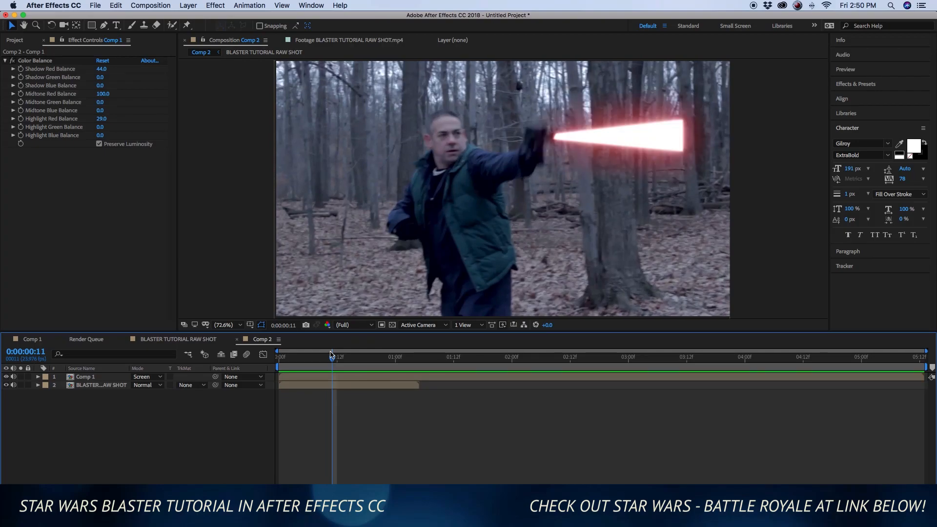
{"action": "left_click_drag", "start_coordinate": [327, 359], "coordinate": [332, 357]}
{"action": "left_click", "coordinate": [188, 5]}
{"action": "mouse_move", "coordinate": [200, 17]}
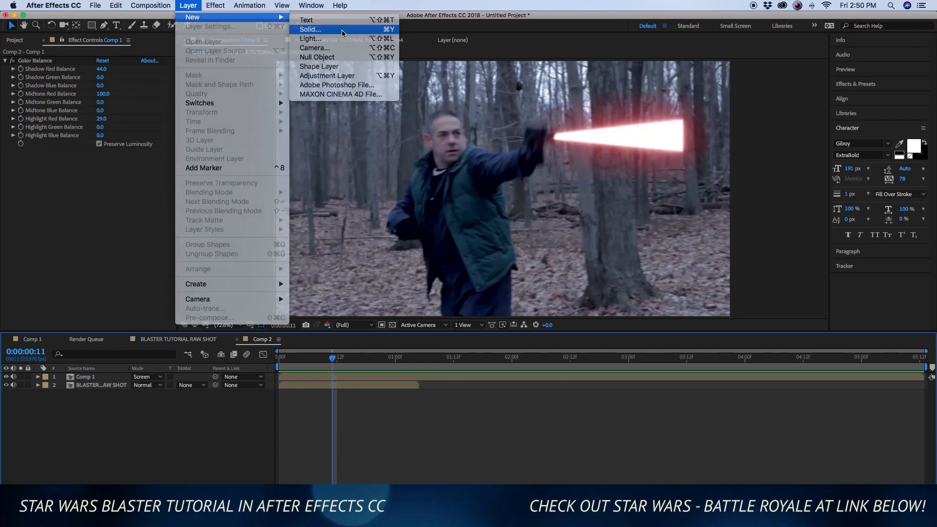
{"action": "left_click", "coordinate": [341, 29]}
{"action": "left_click", "coordinate": [550, 345]}
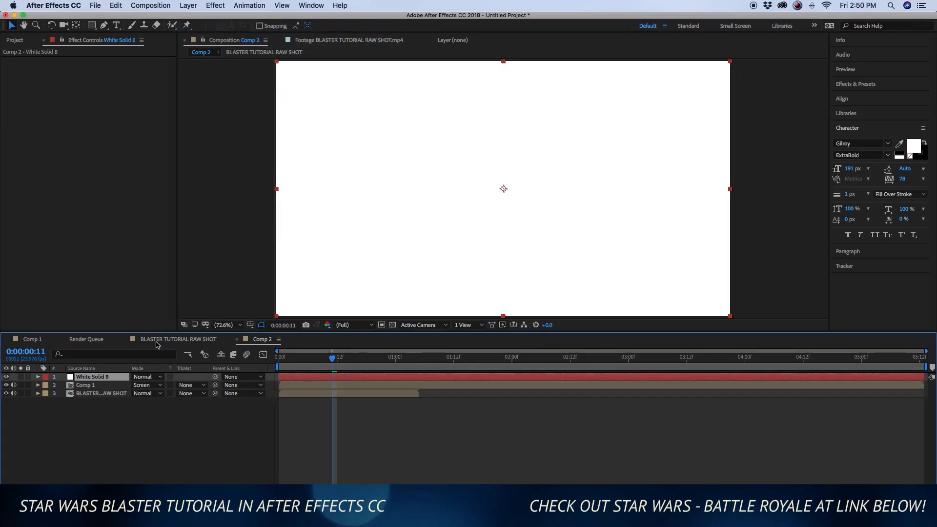
- Lower the new white solid's opacity to 66% as a see-through guide for tracing with the Pen tool
{"action": "left_click", "coordinate": [38, 377]}
{"action": "left_click", "coordinate": [46, 385]}
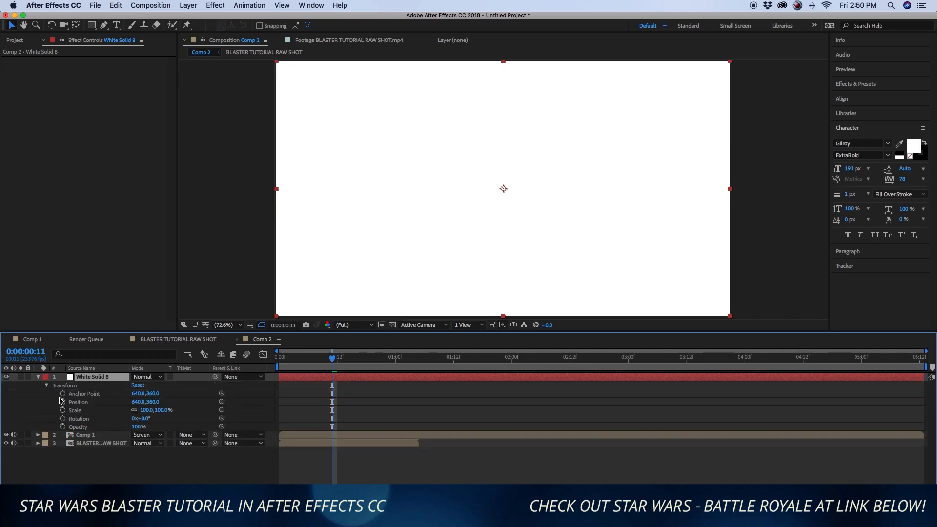
{"action": "left_click", "coordinate": [104, 26]}
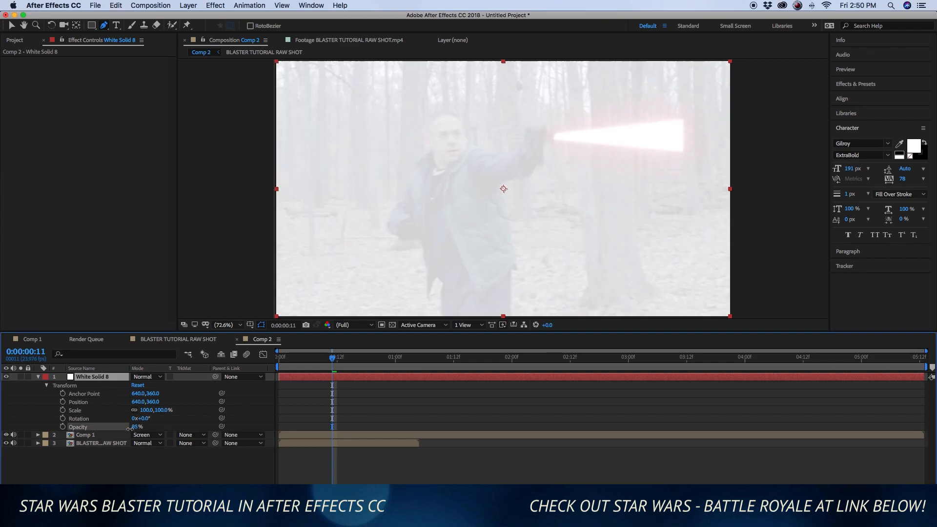
{"action": "left_click_drag", "start_coordinate": [138, 427], "coordinate": [124, 433]}
- Draw a closed mask on the white solid around the man's head, torso and outstretched gun arm
{"action": "left_click", "coordinate": [529, 132]}
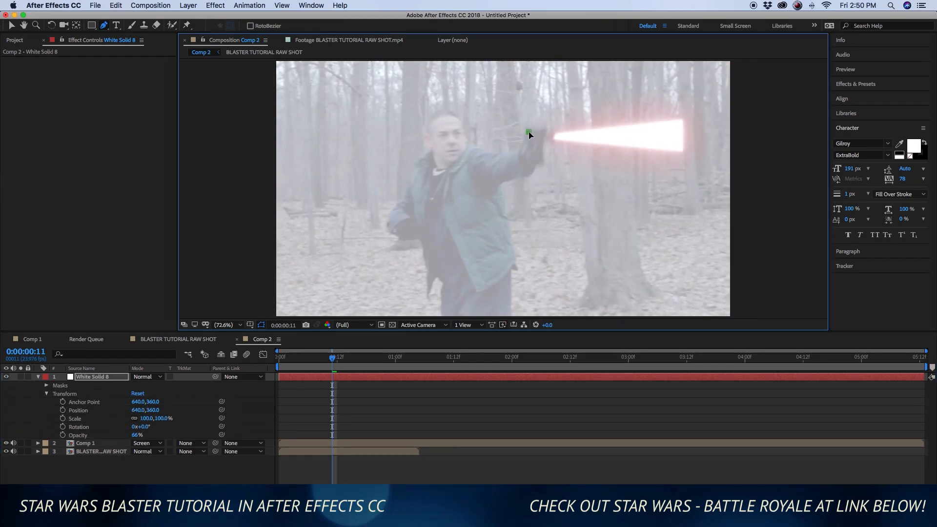
{"action": "left_click", "coordinate": [517, 147]}
{"action": "left_click", "coordinate": [489, 151]}
{"action": "left_click", "coordinate": [467, 138]}
{"action": "left_click", "coordinate": [457, 118]}
{"action": "left_click", "coordinate": [437, 115]}
{"action": "left_click", "coordinate": [428, 135]}
{"action": "left_click", "coordinate": [430, 153]}
{"action": "left_click", "coordinate": [428, 162]}
{"action": "left_click", "coordinate": [414, 176]}
{"action": "left_click", "coordinate": [414, 193]}
{"action": "left_click", "coordinate": [417, 217]}
{"action": "left_click", "coordinate": [420, 235]}
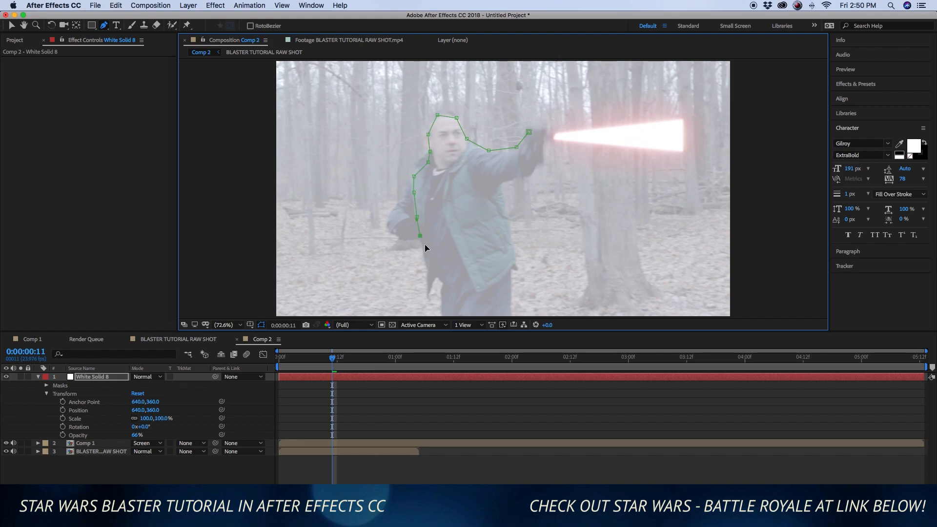
{"action": "left_click", "coordinate": [433, 256]}
{"action": "left_click", "coordinate": [456, 295]}
{"action": "left_click", "coordinate": [464, 310]}
{"action": "left_click", "coordinate": [510, 305]}
{"action": "left_click", "coordinate": [510, 256]}
{"action": "left_click", "coordinate": [504, 219]}
{"action": "left_click", "coordinate": [494, 189]}
{"action": "left_click", "coordinate": [499, 183]}
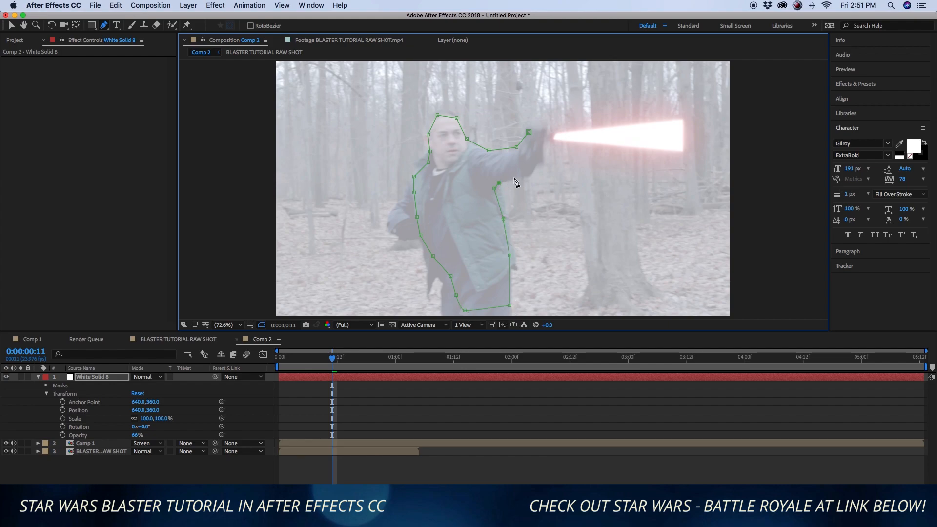
{"action": "left_click", "coordinate": [526, 172]}
{"action": "left_click", "coordinate": [536, 164]}
{"action": "left_click", "coordinate": [539, 154]}
{"action": "left_click", "coordinate": [542, 136]}
{"action": "left_click", "coordinate": [543, 130]}
{"action": "left_click", "coordinate": [529, 132]}
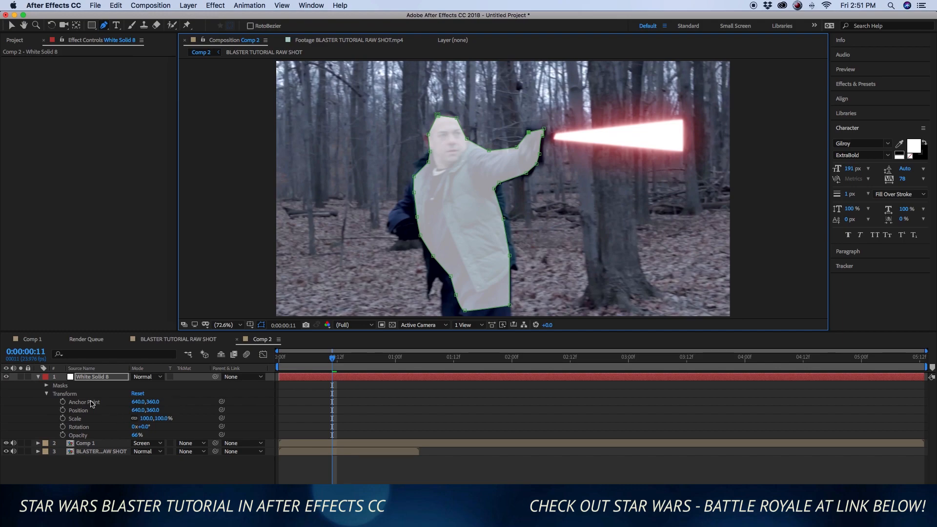
- Feather the body-shaped mask of the white solid by 79 pixels
{"action": "left_click", "coordinate": [47, 394]}
{"action": "left_click", "coordinate": [47, 386]}
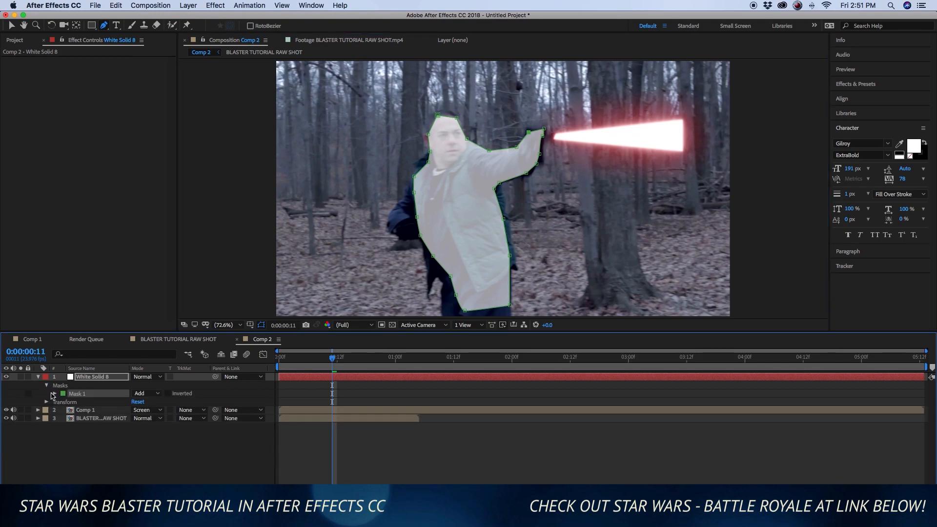
{"action": "left_click", "coordinate": [54, 394]}
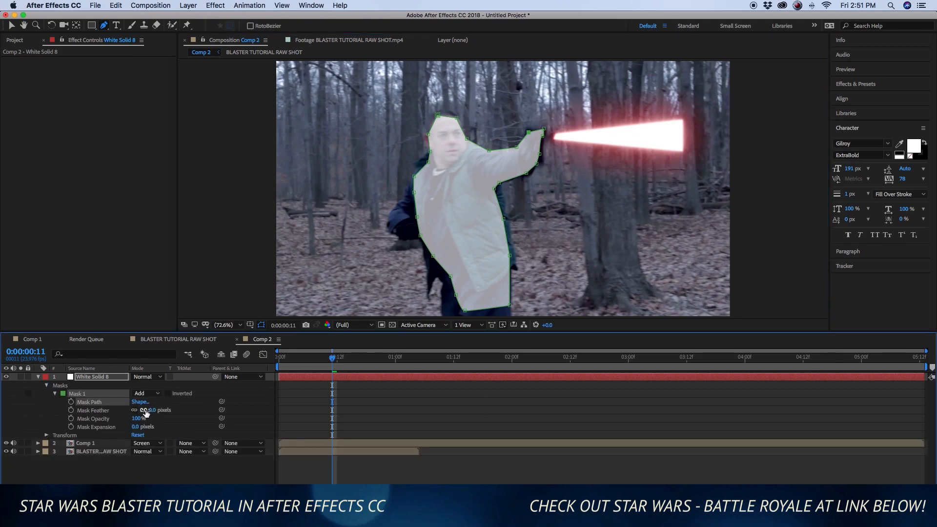
{"action": "left_click_drag", "start_coordinate": [146, 410], "coordinate": [180, 408]}
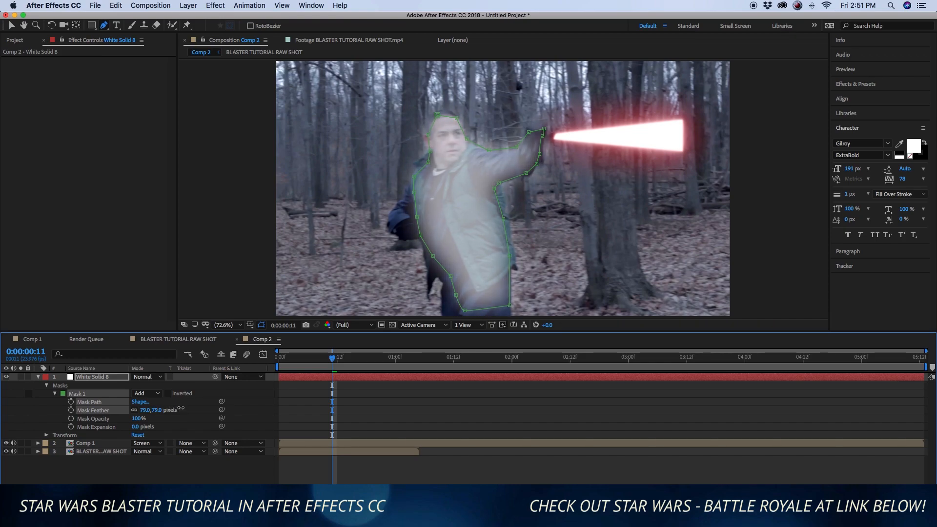
{"action": "left_click", "coordinate": [61, 414]}
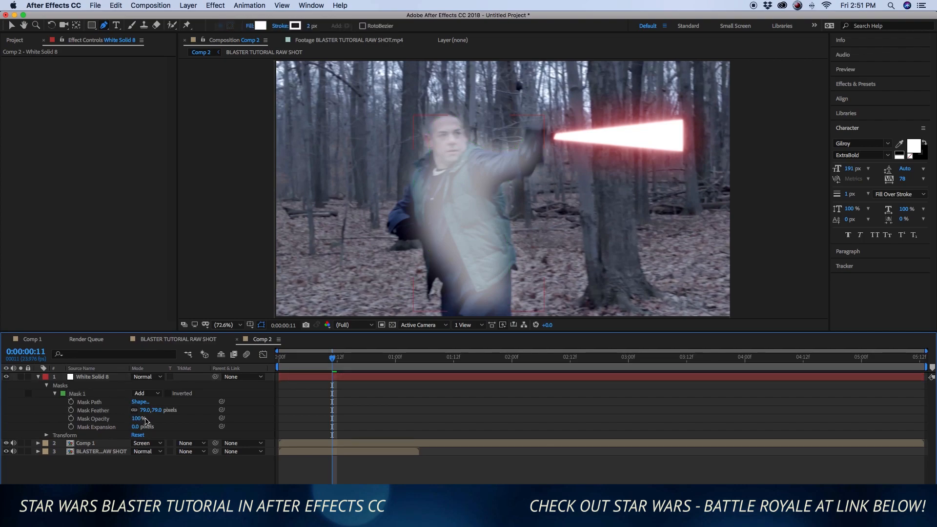
- Lower Mask 1's opacity to 51%, and at 0:00:00:10 start Mask Path and Mask Opacity keyframes with the opacity at 0%
{"action": "left_click_drag", "start_coordinate": [134, 419], "coordinate": [116, 424]}
{"action": "left_click", "coordinate": [372, 475]}
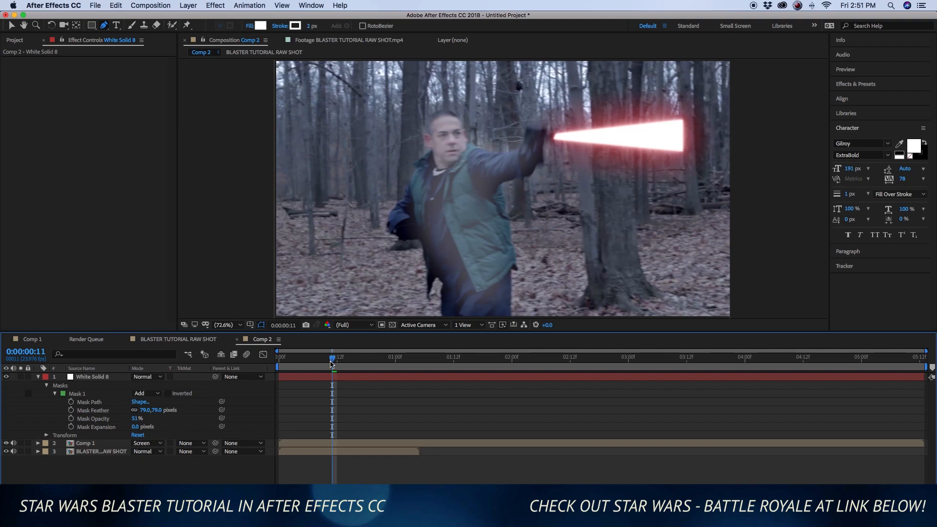
{"action": "left_click_drag", "start_coordinate": [334, 360], "coordinate": [330, 361]}
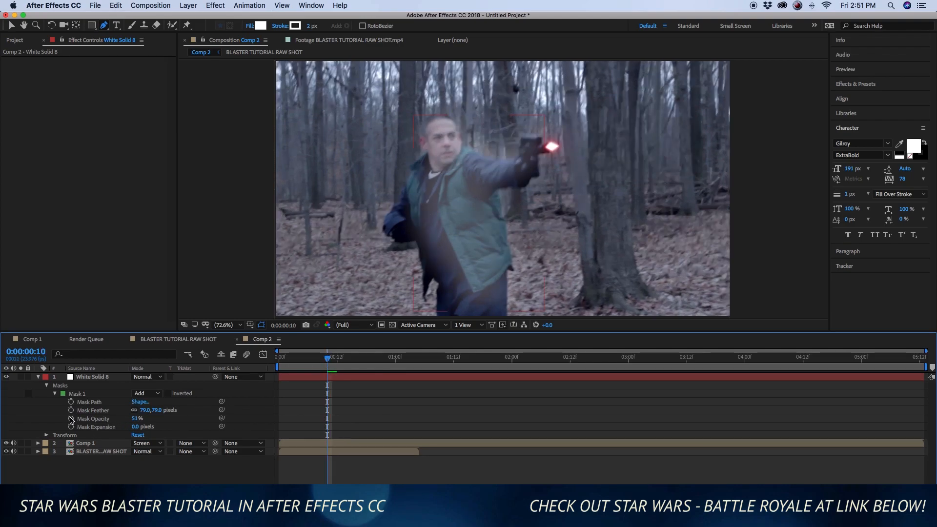
{"action": "left_click", "coordinate": [71, 402]}
{"action": "left_click", "coordinate": [72, 419]}
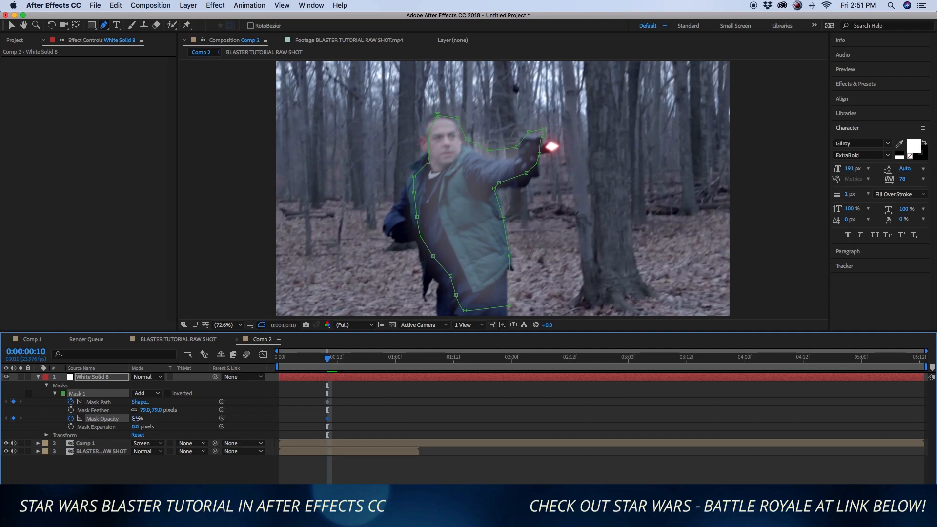
{"action": "left_click_drag", "start_coordinate": [121, 420], "coordinate": [110, 422]}
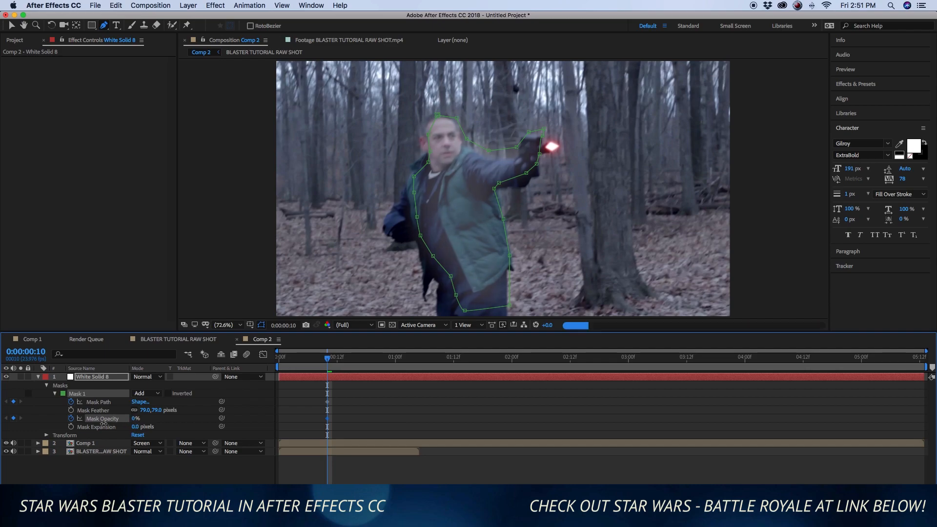
- Keyframe the flash's Mask Opacity at 48% on 0:00:00:11, 31% on 0:00:00:12 and 0% on 0:00:00:13
{"action": "left_click", "coordinate": [331, 359]}
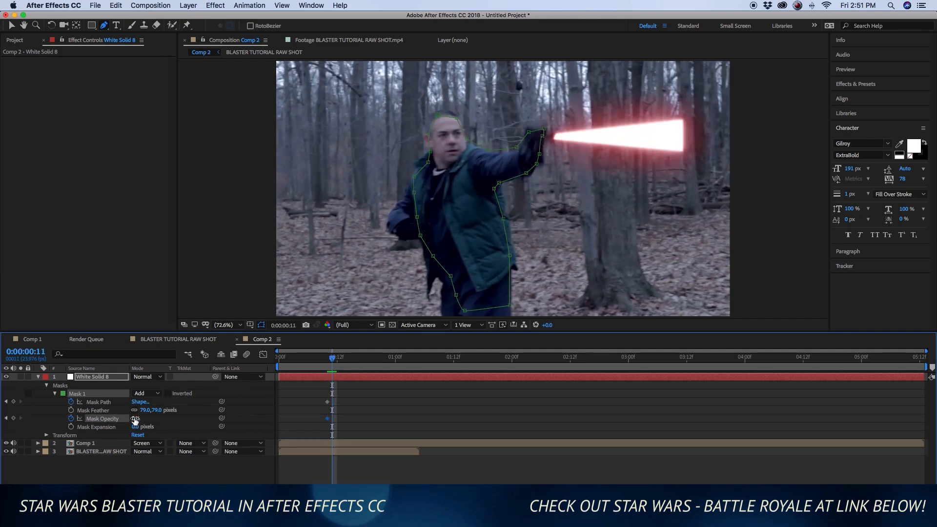
{"action": "left_click_drag", "start_coordinate": [136, 418], "coordinate": [156, 421]}
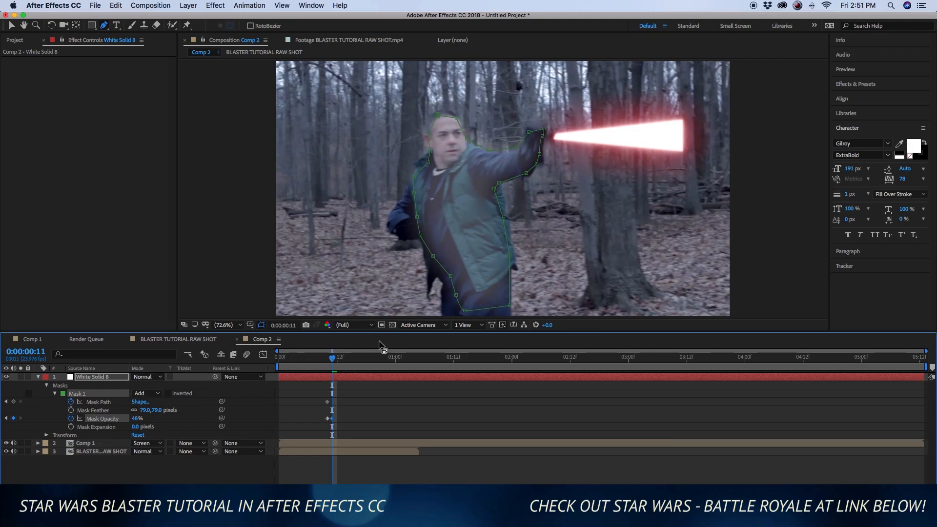
{"action": "left_click_drag", "start_coordinate": [332, 360], "coordinate": [336, 360]}
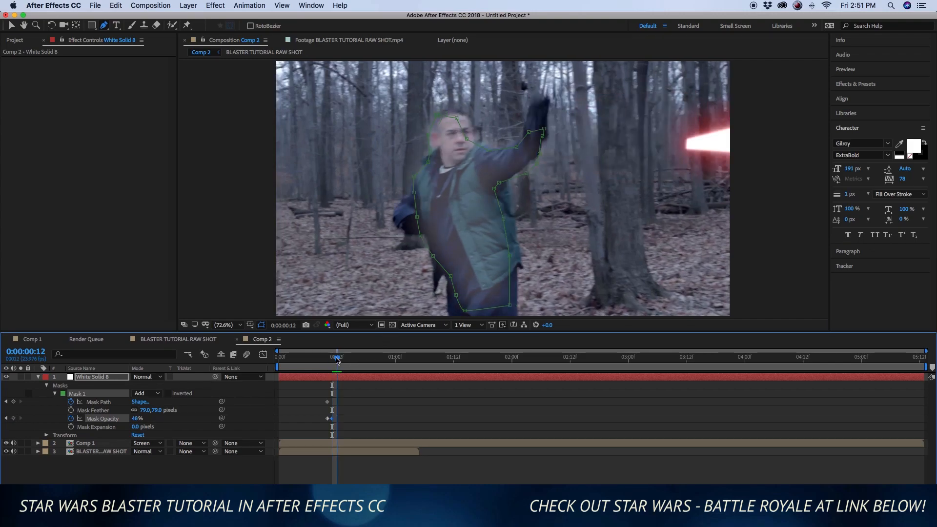
{"action": "left_click_drag", "start_coordinate": [135, 419], "coordinate": [128, 423]}
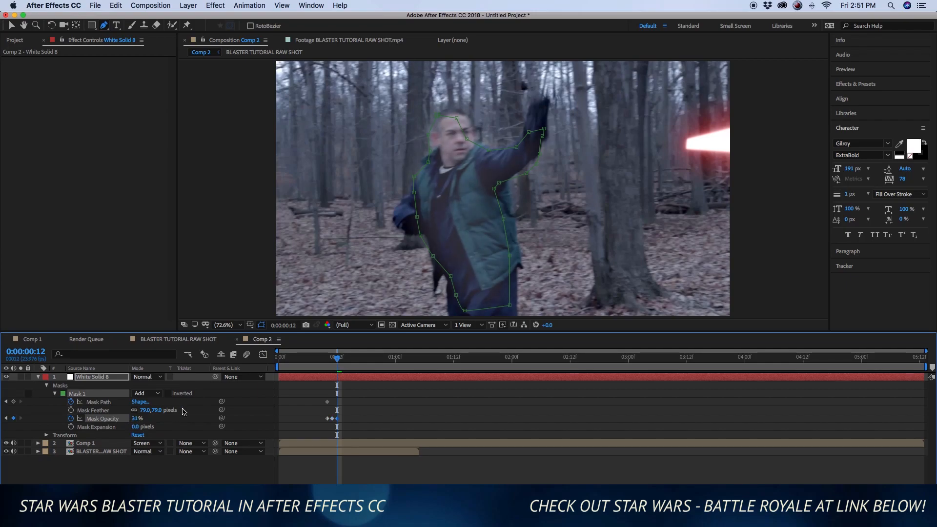
{"action": "left_click", "coordinate": [340, 362]}
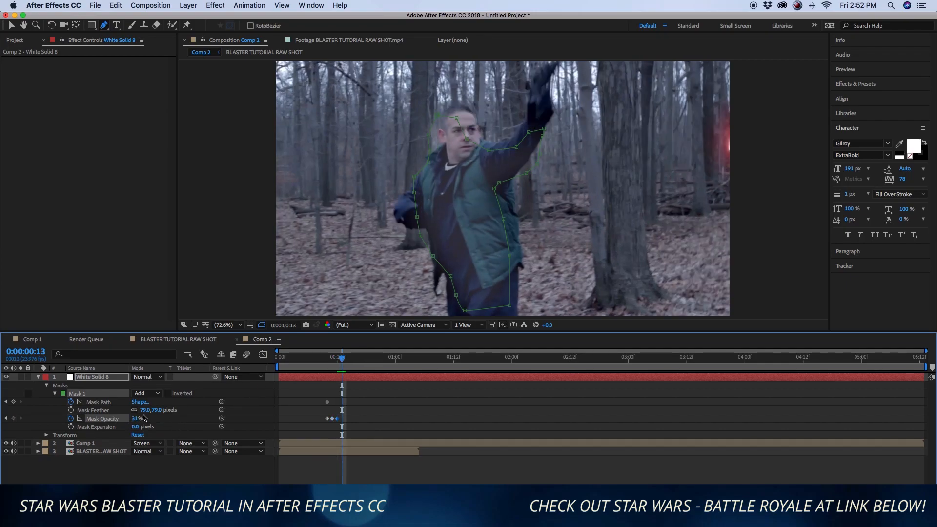
{"action": "left_click_drag", "start_coordinate": [122, 419], "coordinate": [113, 414]}
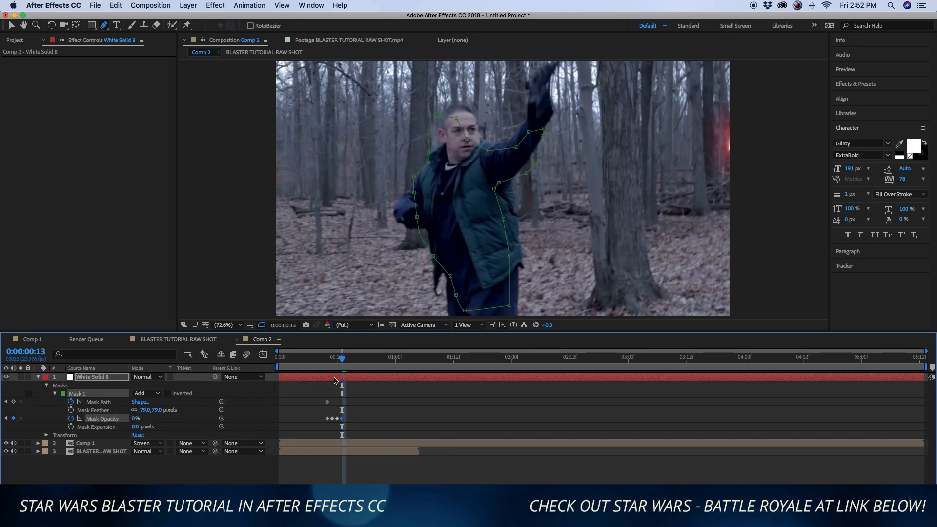
- Scrub and play the frames around the shot to check the brightness and timing of the flash on the man
{"action": "mouse_move", "coordinate": [342, 359]}
{"action": "left_mouse_down"}
{"action": "mouse_move", "coordinate": [328, 360]}
{"action": "mouse_move", "coordinate": [343, 353]}
{"action": "mouse_move", "coordinate": [324, 349]}
{"action": "mouse_move", "coordinate": [333, 347]}
{"action": "mouse_move", "coordinate": [329, 360]}
{"action": "left_mouse_up"}
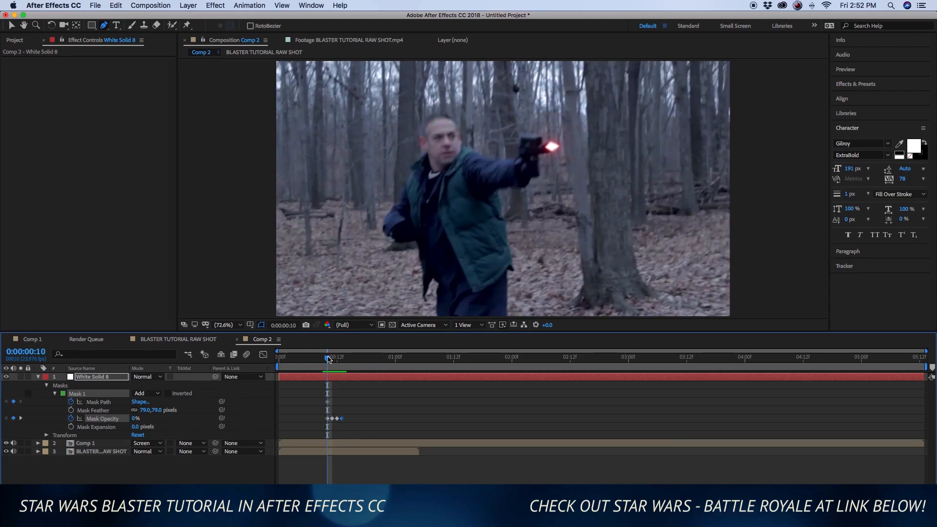
{"action": "key", "text": "space"}
{"action": "left_click", "coordinate": [318, 360]}
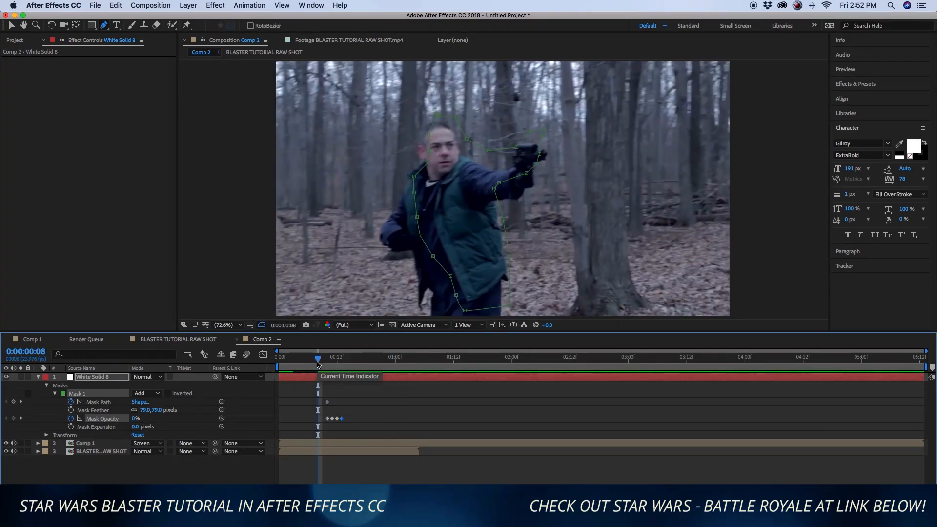
{"action": "key", "text": "space"}
{"action": "key", "text": "space"}
{"action": "mouse_move", "coordinate": [318, 359]}
{"action": "left_mouse_down"}
{"action": "mouse_move", "coordinate": [337, 357]}
{"action": "mouse_move", "coordinate": [327, 358]}
{"action": "mouse_move", "coordinate": [332, 351]}
{"action": "mouse_move", "coordinate": [323, 353]}
{"action": "mouse_move", "coordinate": [333, 361]}
{"action": "left_mouse_up"}
{"action": "left_click", "coordinate": [396, 461]}
{"action": "key", "text": "space"}
{"action": "key", "text": "space"}
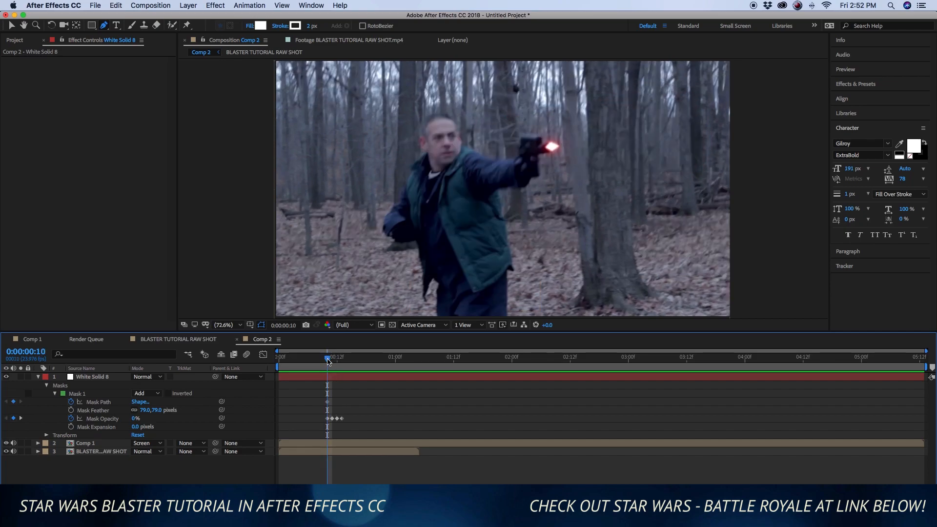
{"action": "left_click", "coordinate": [328, 362]}
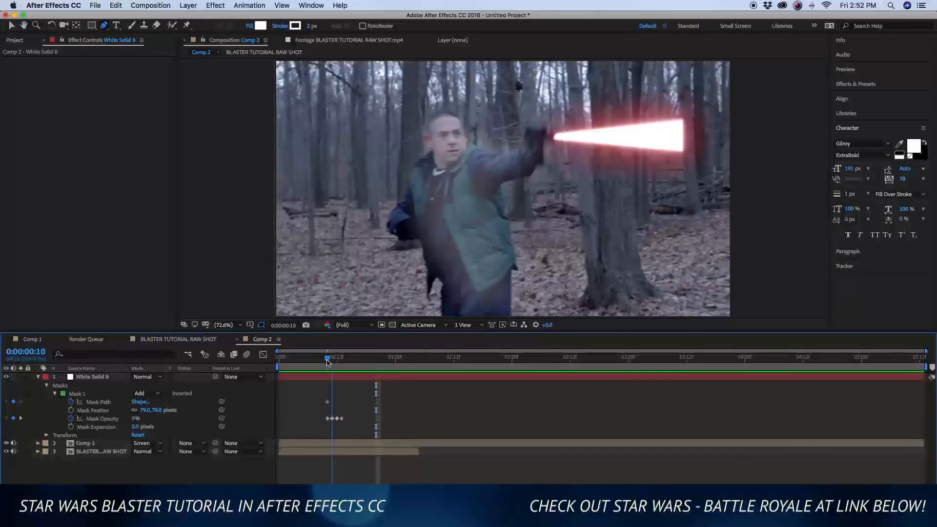
{"action": "left_click_drag", "start_coordinate": [327, 362], "coordinate": [323, 362]}
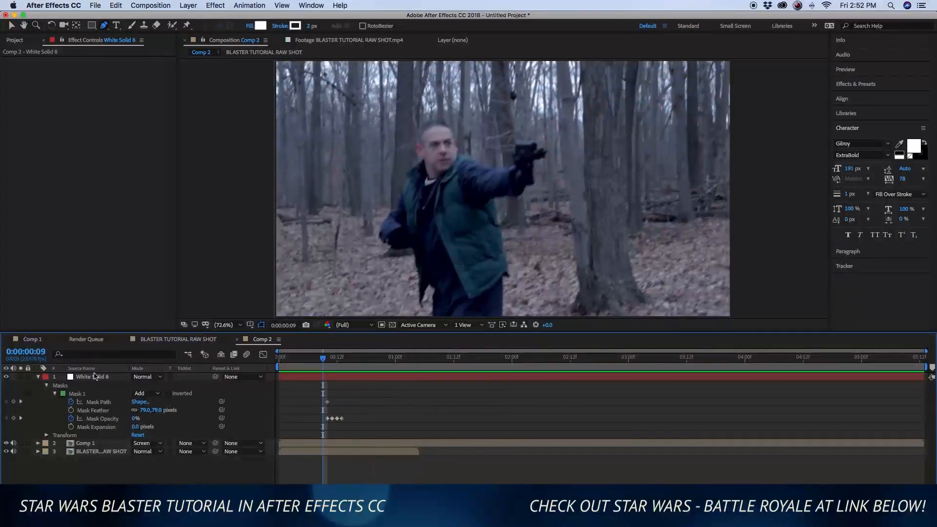
- Lower the white solid's layer opacity to 31% in its transform properties, judging the flash at 0:00:00:11
{"action": "left_click", "coordinate": [45, 385]}
{"action": "left_click", "coordinate": [45, 394]}
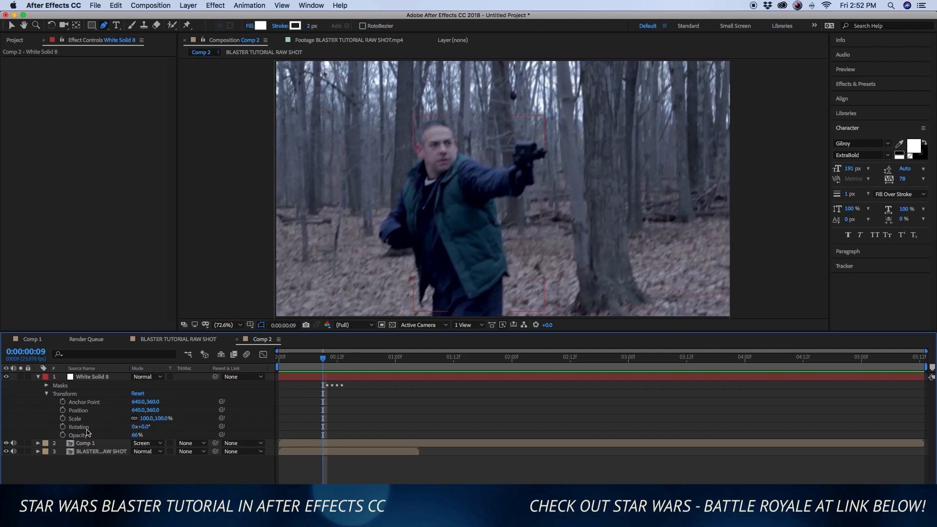
{"action": "left_click_drag", "start_coordinate": [134, 436], "coordinate": [129, 436]}
{"action": "left_click", "coordinate": [304, 376]}
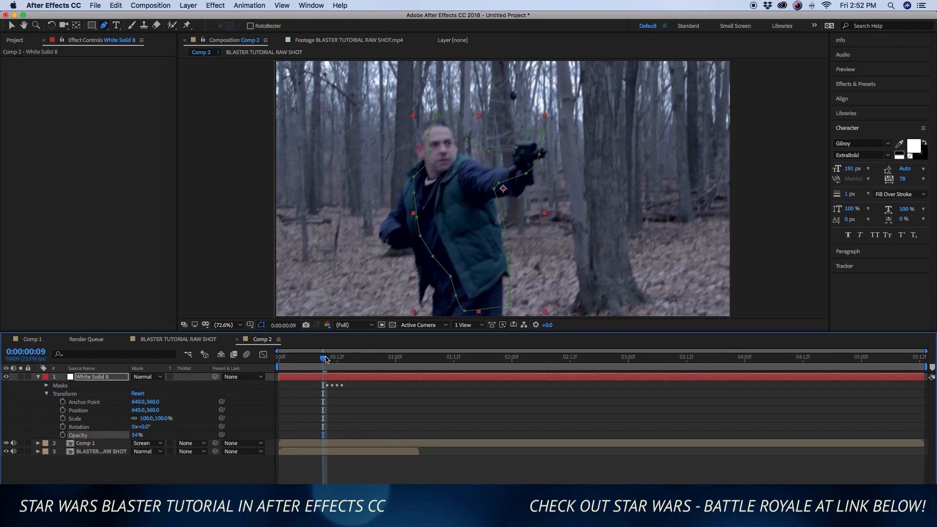
{"action": "left_click_drag", "start_coordinate": [326, 360], "coordinate": [331, 360]}
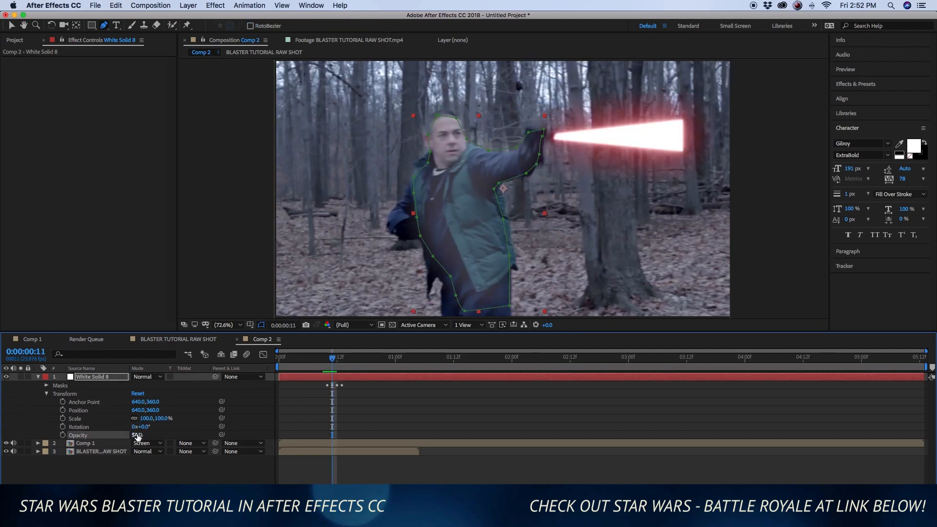
{"action": "left_click_drag", "start_coordinate": [138, 436], "coordinate": [128, 435]}
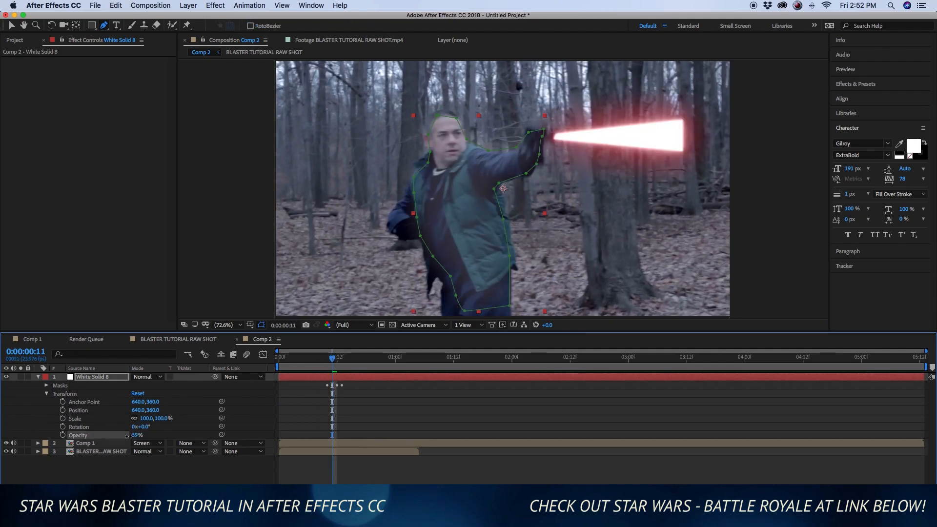
{"action": "left_click", "coordinate": [388, 482]}
- Play the shot several times from its opening frames to examine how the softened flash works with the blaster bolt
{"action": "left_click_drag", "start_coordinate": [332, 360], "coordinate": [325, 360]}
{"action": "key", "text": "space"}
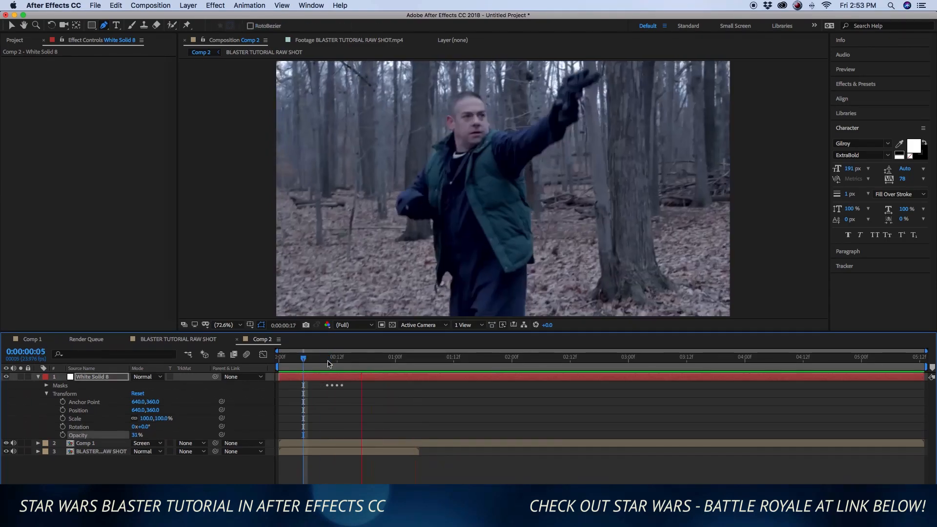
{"action": "mouse_move", "coordinate": [303, 359]}
{"action": "left_mouse_down"}
{"action": "mouse_move", "coordinate": [329, 359]}
{"action": "mouse_move", "coordinate": [304, 360]}
{"action": "left_mouse_up"}
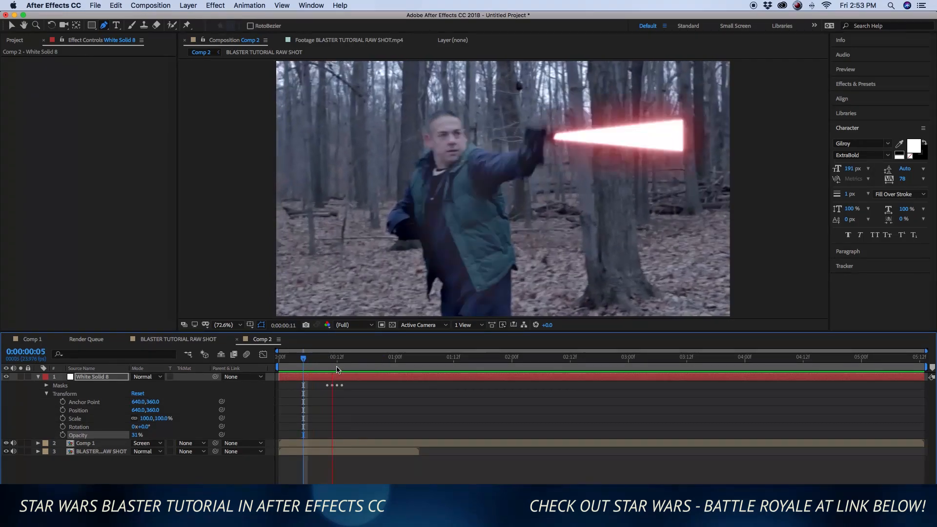
{"action": "key", "text": "space"}
{"action": "left_click", "coordinate": [289, 360]}
{"action": "key", "text": "space"}
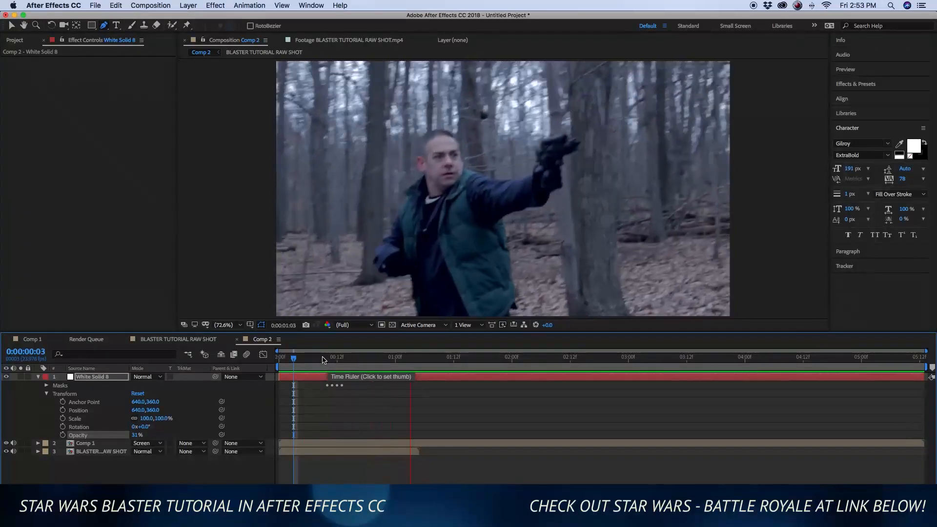
{"action": "key", "text": "space"}
{"action": "left_click_drag", "start_coordinate": [310, 360], "coordinate": [286, 361]}
{"action": "key", "text": "space"}
{"action": "key", "text": "space"}
{"action": "key", "text": "space"}
{"action": "key", "text": "space"}
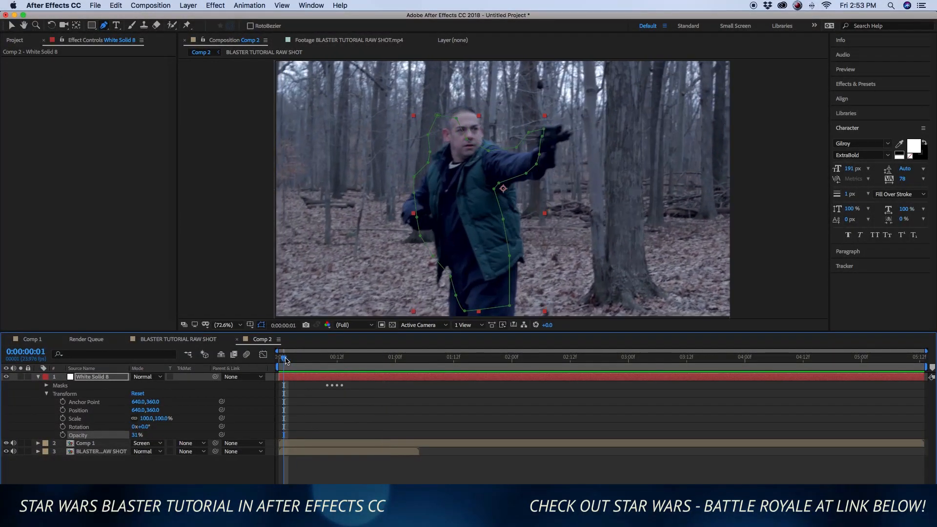
{"action": "key", "text": "space"}
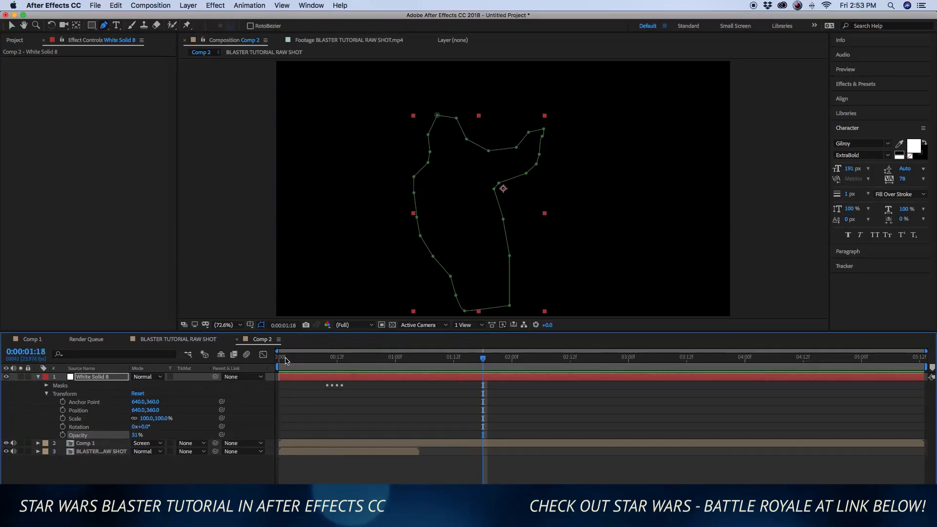
{"action": "key", "text": "space"}
{"action": "left_click", "coordinate": [286, 361]}
{"action": "key", "text": "space"}
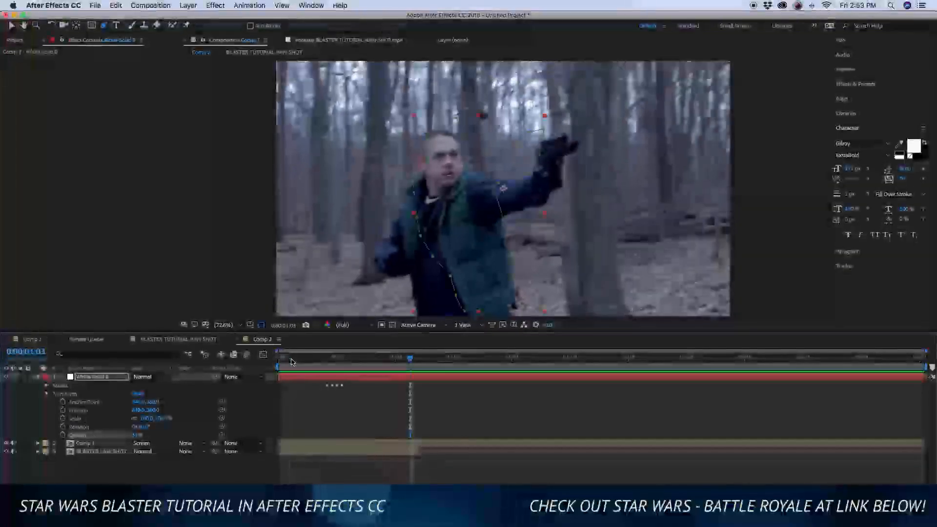
{"action": "left_click", "coordinate": [291, 361]}
{"action": "key", "text": "space"}
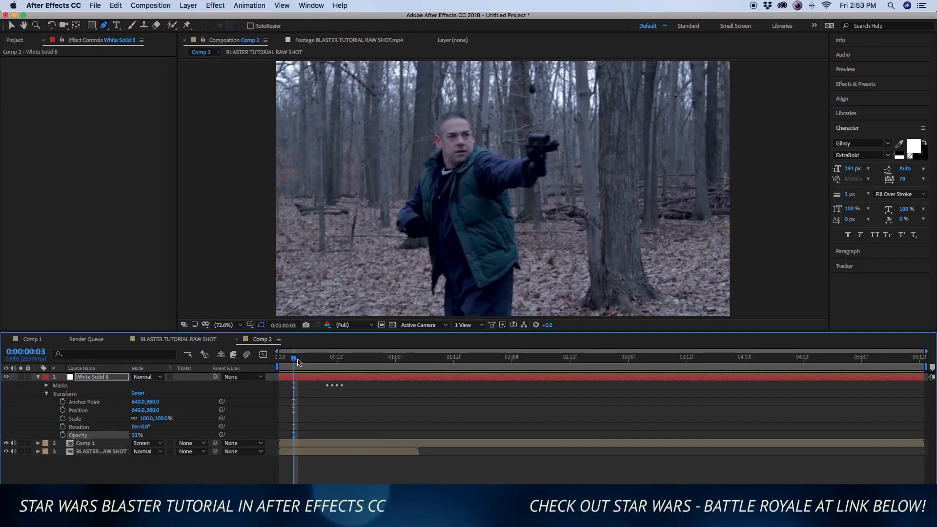
- Apply the Tint color correction effect to the white solid while viewing the flash at 0:00:00:11
{"action": "left_click_drag", "start_coordinate": [282, 360], "coordinate": [333, 361]}
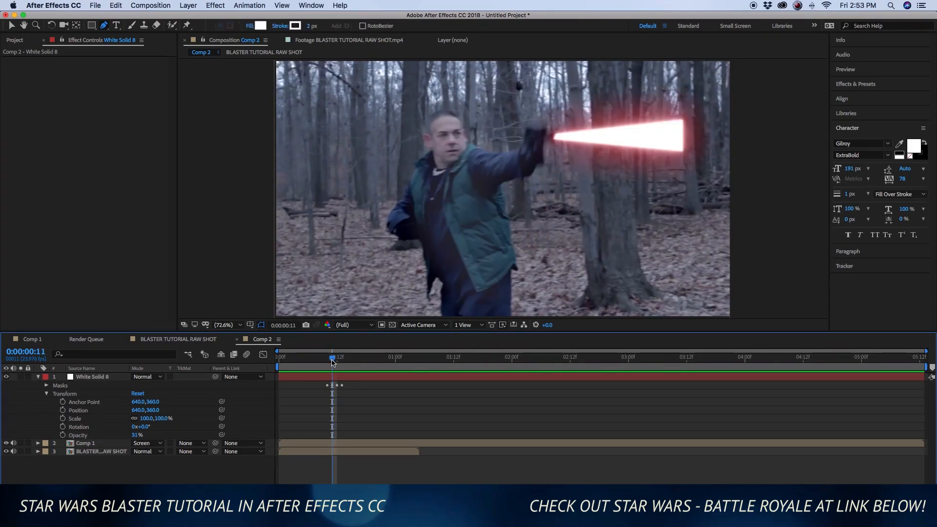
{"action": "left_click", "coordinate": [39, 379]}
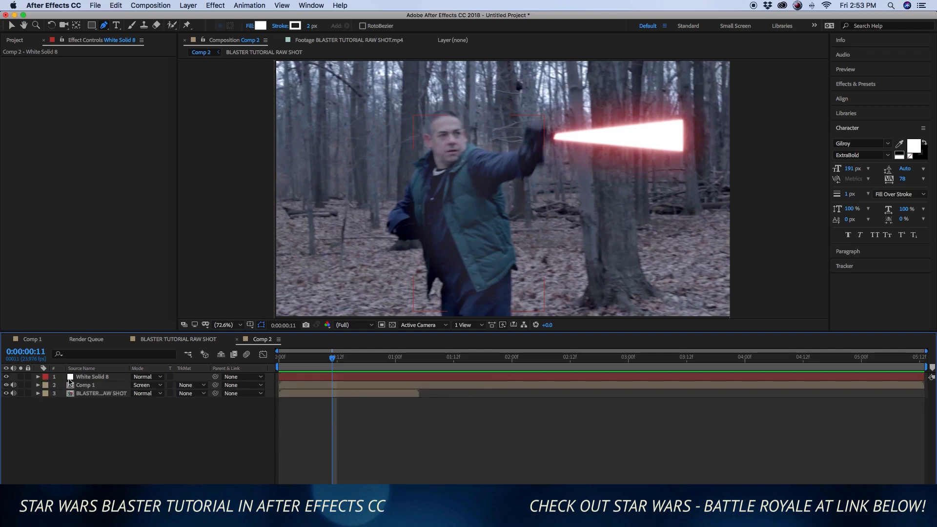
{"action": "left_click", "coordinate": [91, 377]}
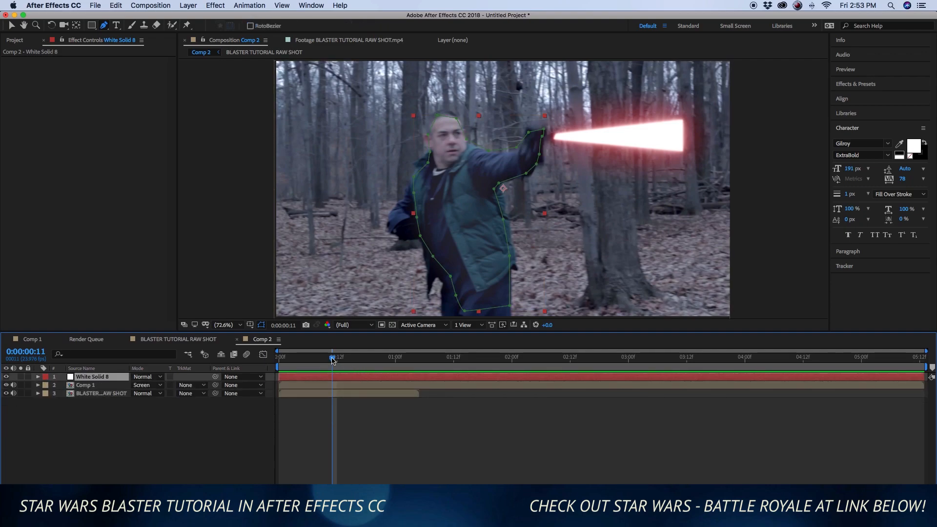
{"action": "left_click_drag", "start_coordinate": [333, 361], "coordinate": [333, 361]}
{"action": "left_click", "coordinate": [219, 5]}
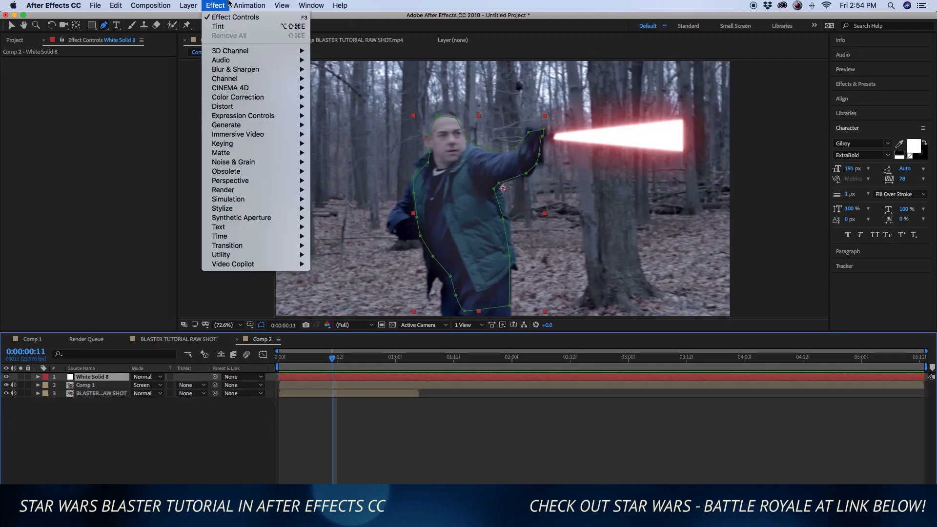
{"action": "mouse_move", "coordinate": [252, 100]}
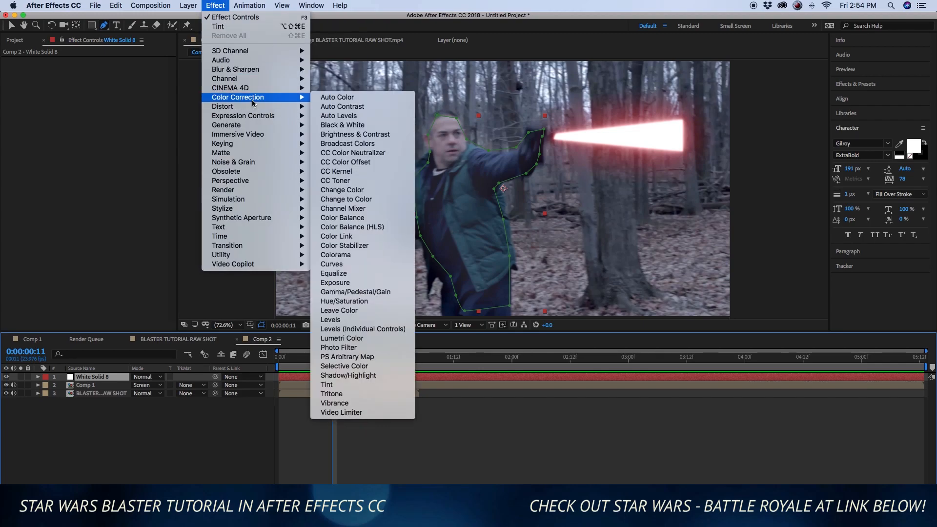
{"action": "left_click", "coordinate": [327, 385]}
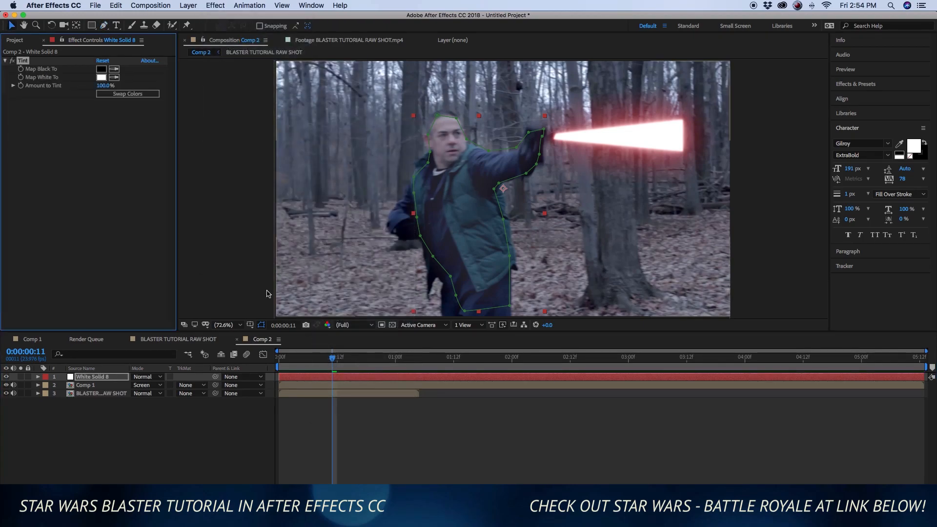
- Set the Tint effect's Map White To color to a bright red matching the bolt's glow
{"action": "left_click", "coordinate": [101, 77]}
{"action": "left_click", "coordinate": [99, 186]}
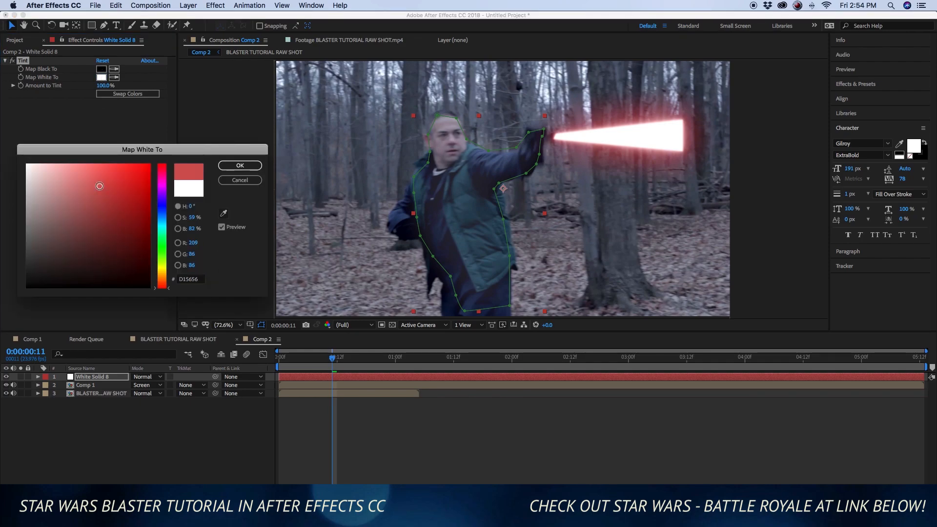
{"action": "mouse_move", "coordinate": [99, 186]}
{"action": "left_mouse_down"}
{"action": "mouse_move", "coordinate": [90, 171]}
{"action": "mouse_move", "coordinate": [104, 163]}
{"action": "mouse_move", "coordinate": [76, 166]}
{"action": "mouse_move", "coordinate": [86, 171]}
{"action": "left_mouse_up"}
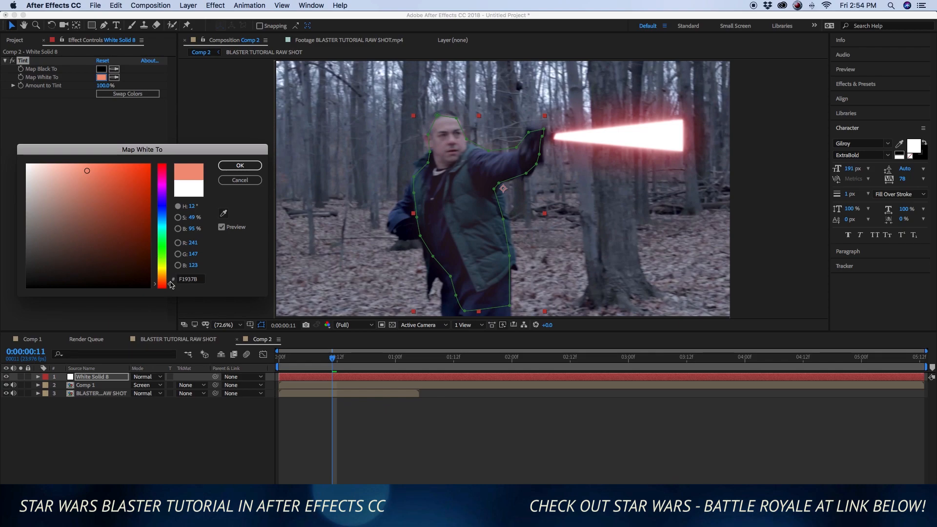
{"action": "mouse_move", "coordinate": [92, 176]}
{"action": "left_mouse_down"}
{"action": "mouse_move", "coordinate": [95, 166]}
{"action": "mouse_move", "coordinate": [79, 164]}
{"action": "mouse_move", "coordinate": [91, 162]}
{"action": "mouse_move", "coordinate": [89, 199]}
{"action": "mouse_move", "coordinate": [136, 187]}
{"action": "left_mouse_up"}
{"action": "left_click", "coordinate": [130, 179]}
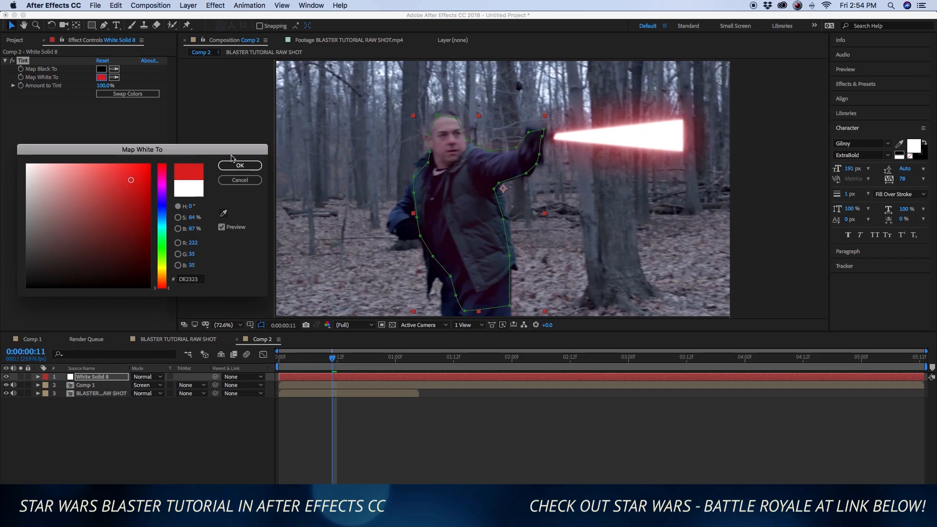
{"action": "left_click", "coordinate": [130, 169]}
{"action": "left_click", "coordinate": [239, 166]}
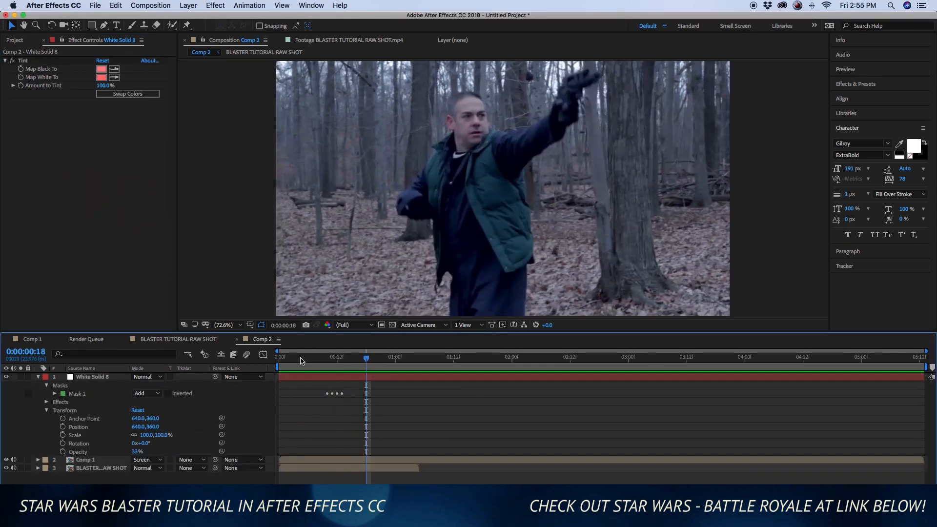
- Scrub through Comp 2 to 0:00:01:01 to review the shot with the red-tinted flash
{"action": "left_click_drag", "start_coordinate": [301, 361], "coordinate": [398, 372]}
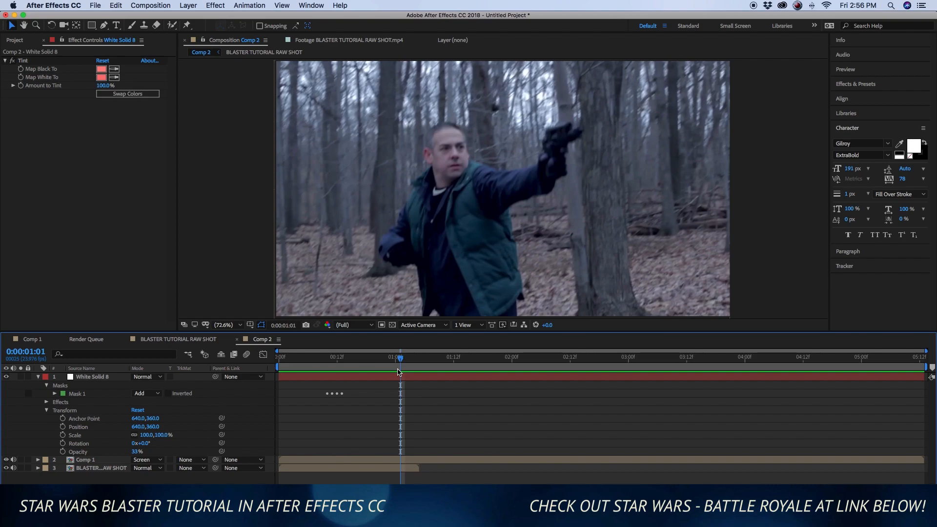